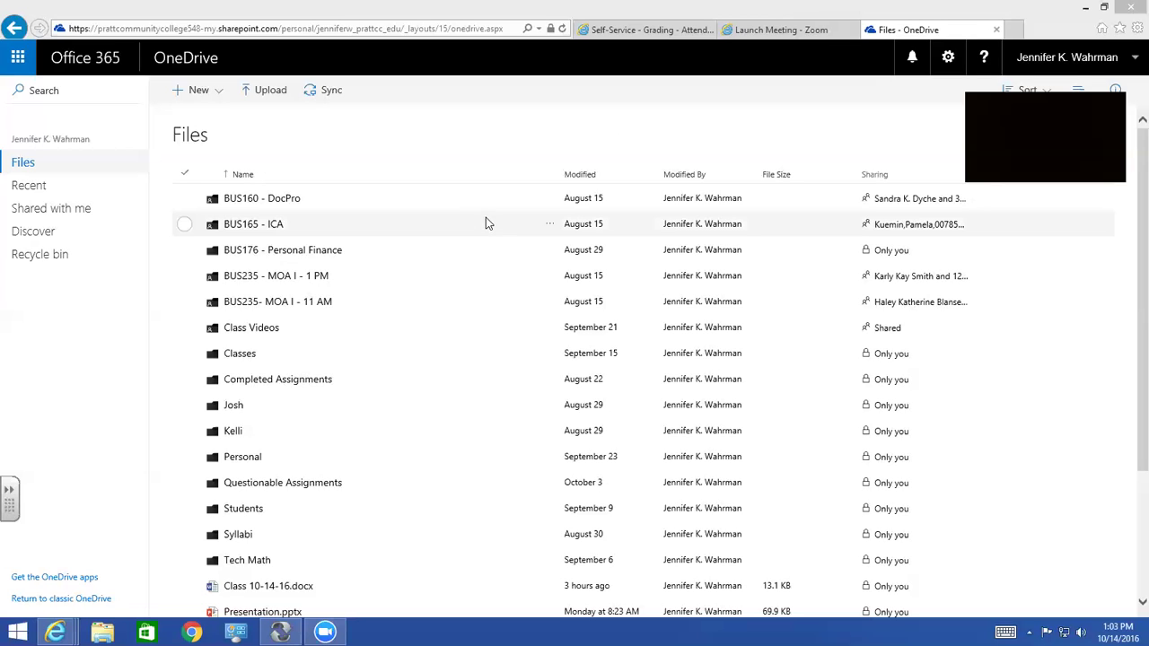
Open Dockside.pptx from the Chapter 5 PowerPoint folder of BUS235 - MOA I - 1 PM in the desktop PowerPoint application
left_click(312, 275)
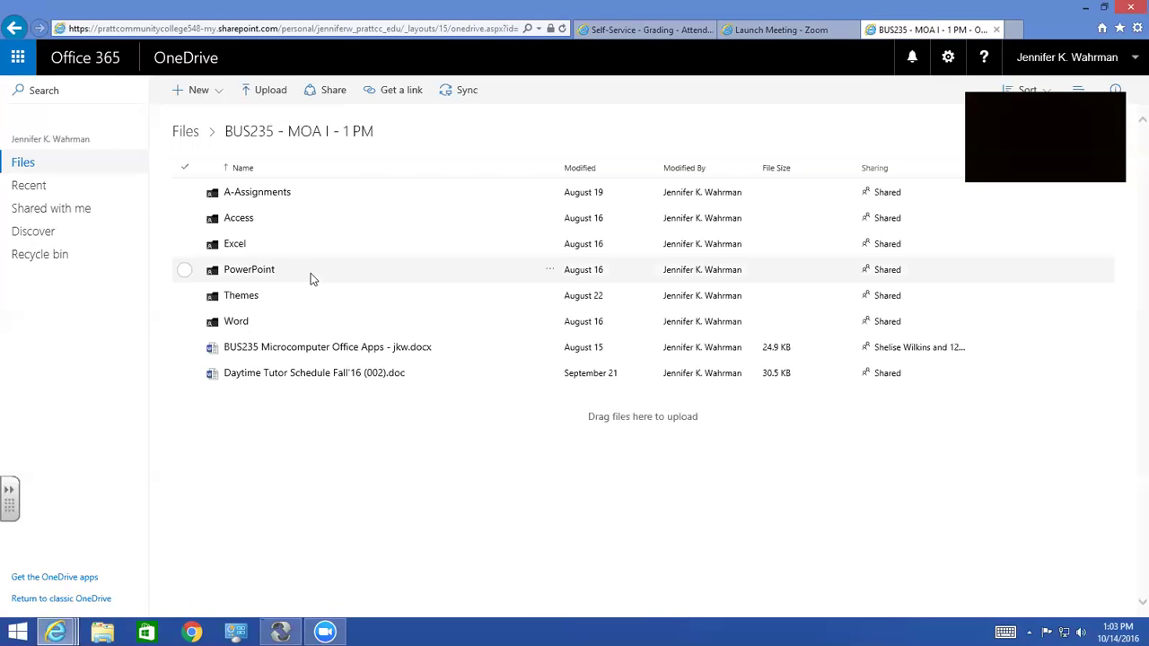
left_click(258, 275)
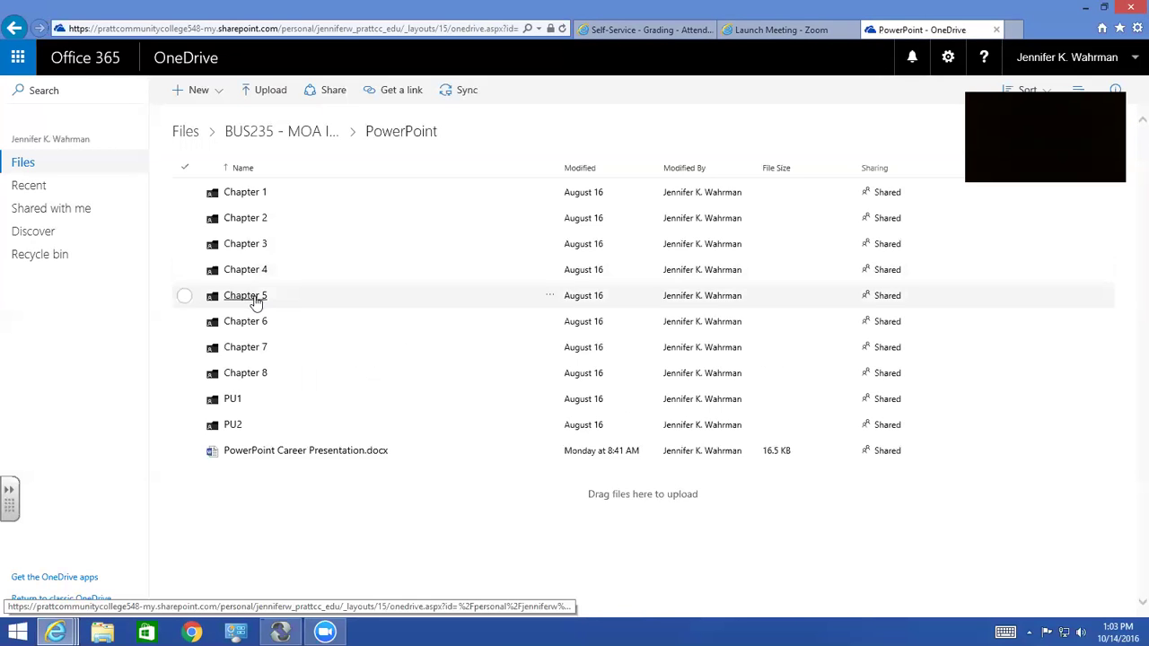
left_click(256, 298)
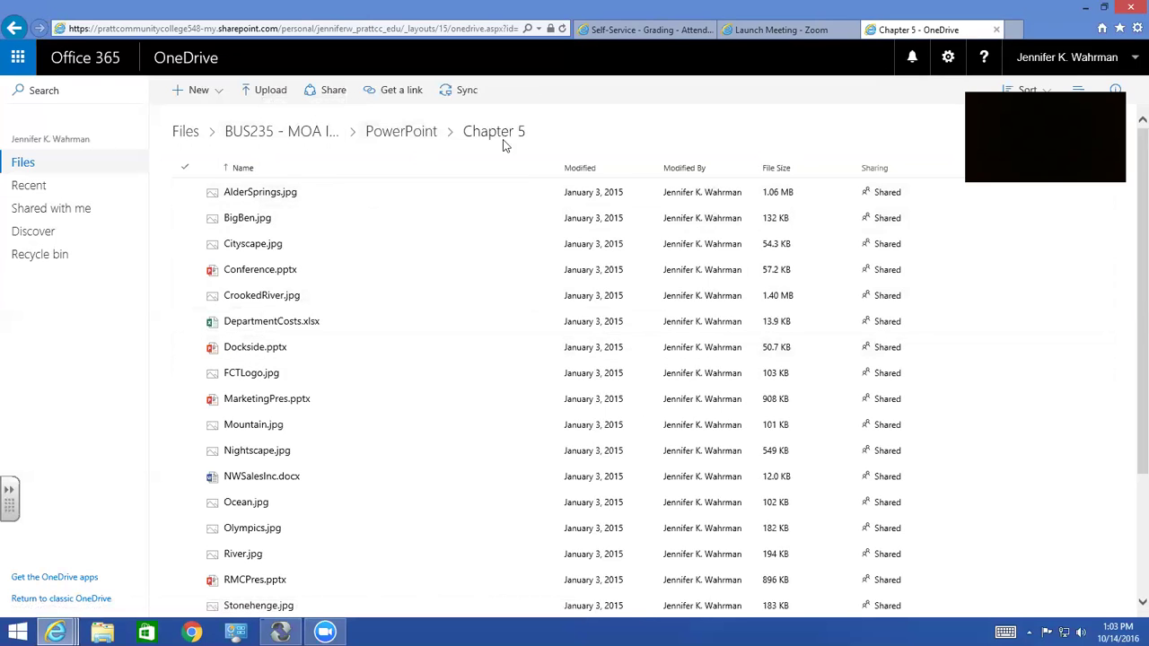
left_click(256, 347)
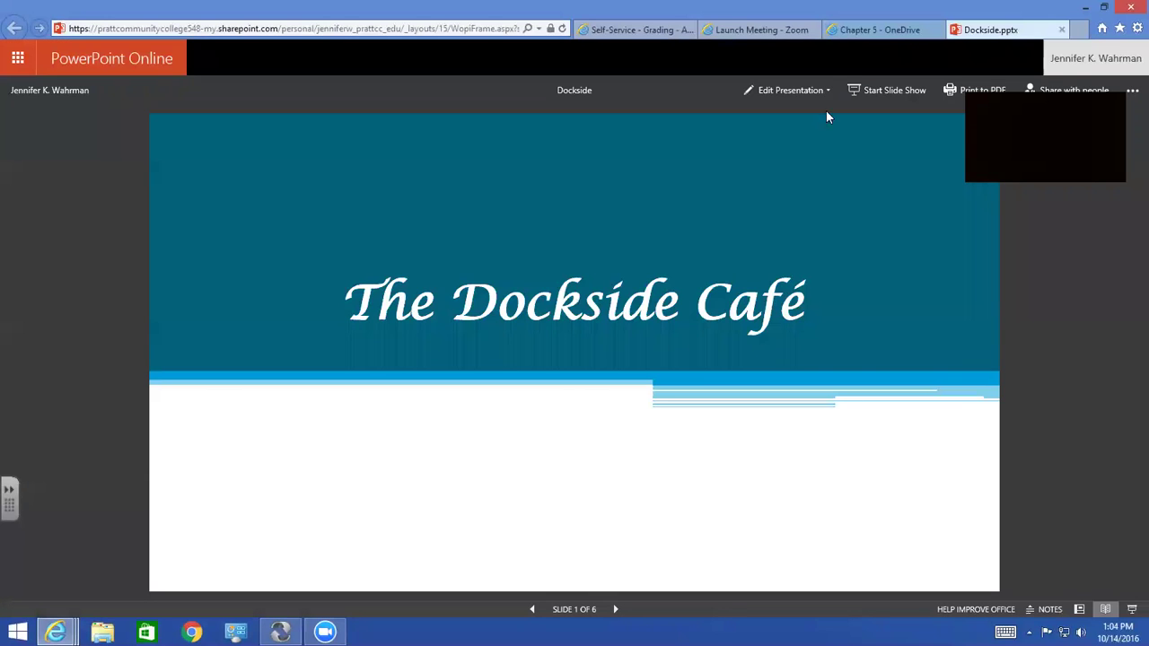
left_click(790, 90)
left_click(781, 115)
left_click(648, 415)
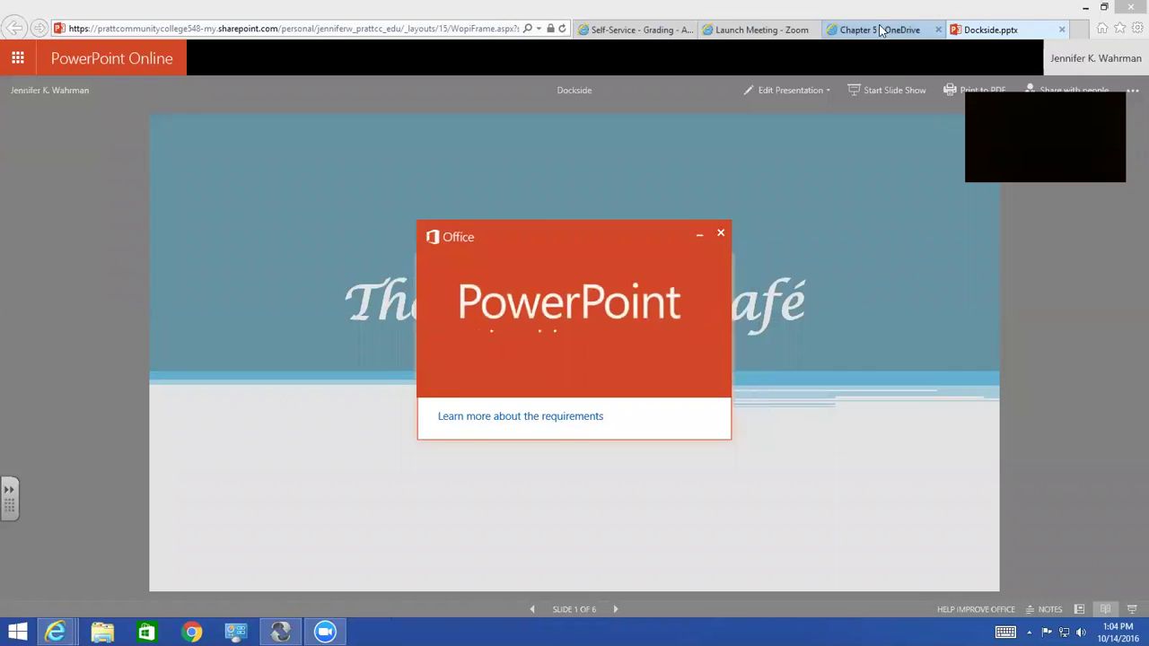
Return to the OneDrive files and open P-C5-A1-Dockside.pptx from Completed Assignments, MOA I, PowerPoint
left_click(880, 30)
left_click(22, 159)
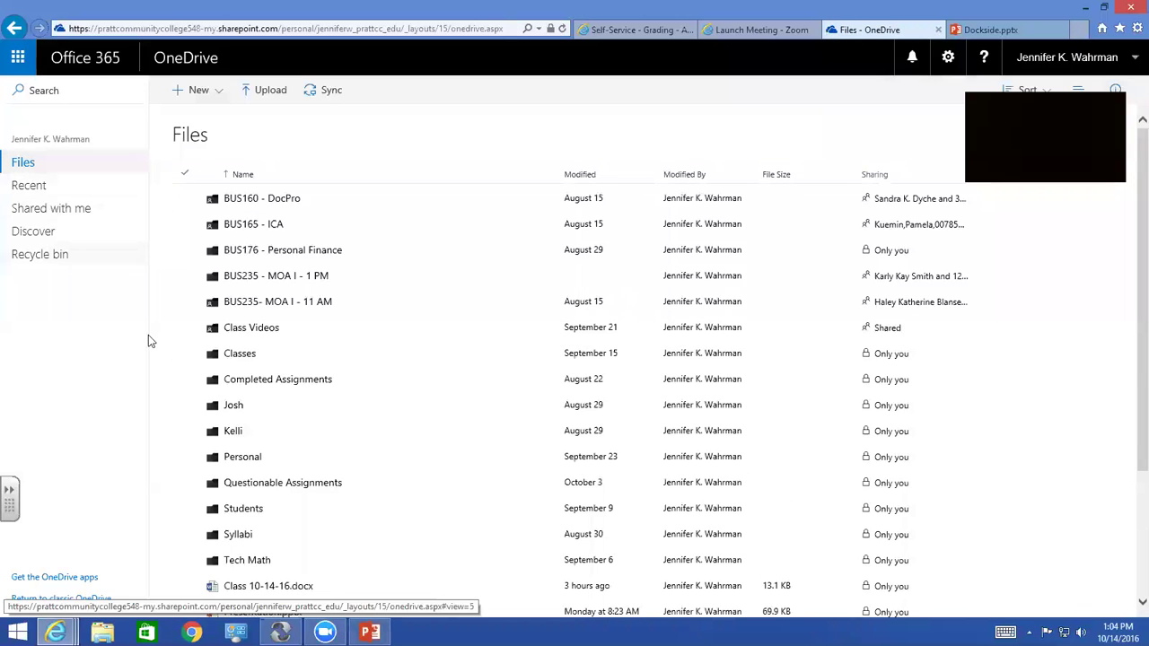
left_click(265, 380)
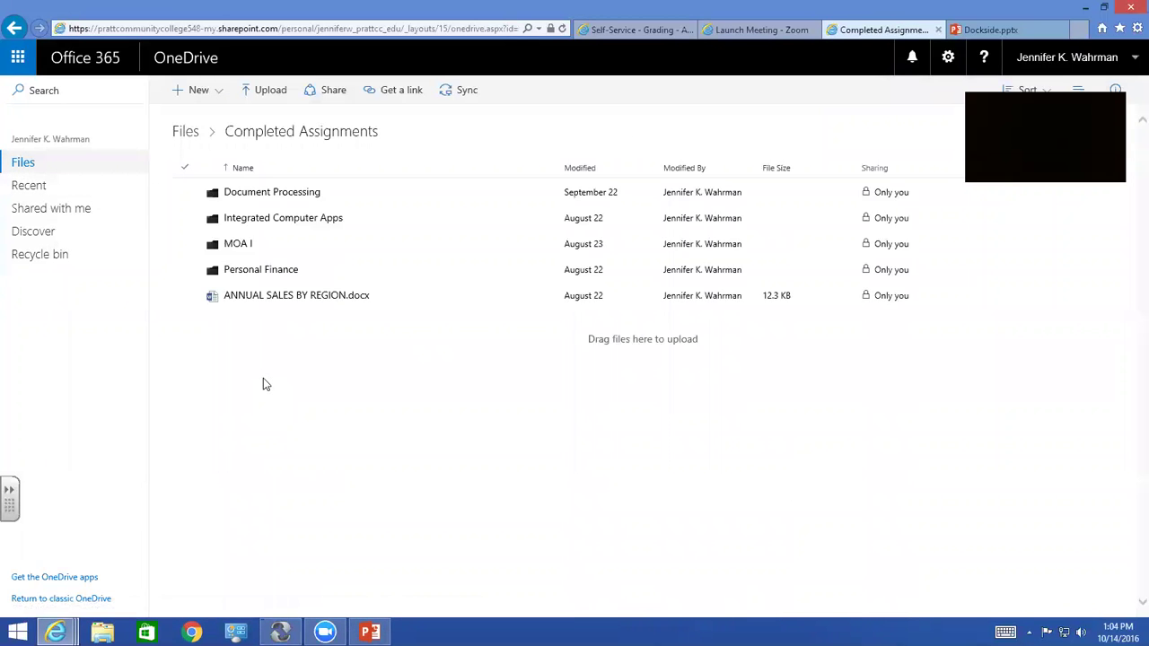
left_click(239, 244)
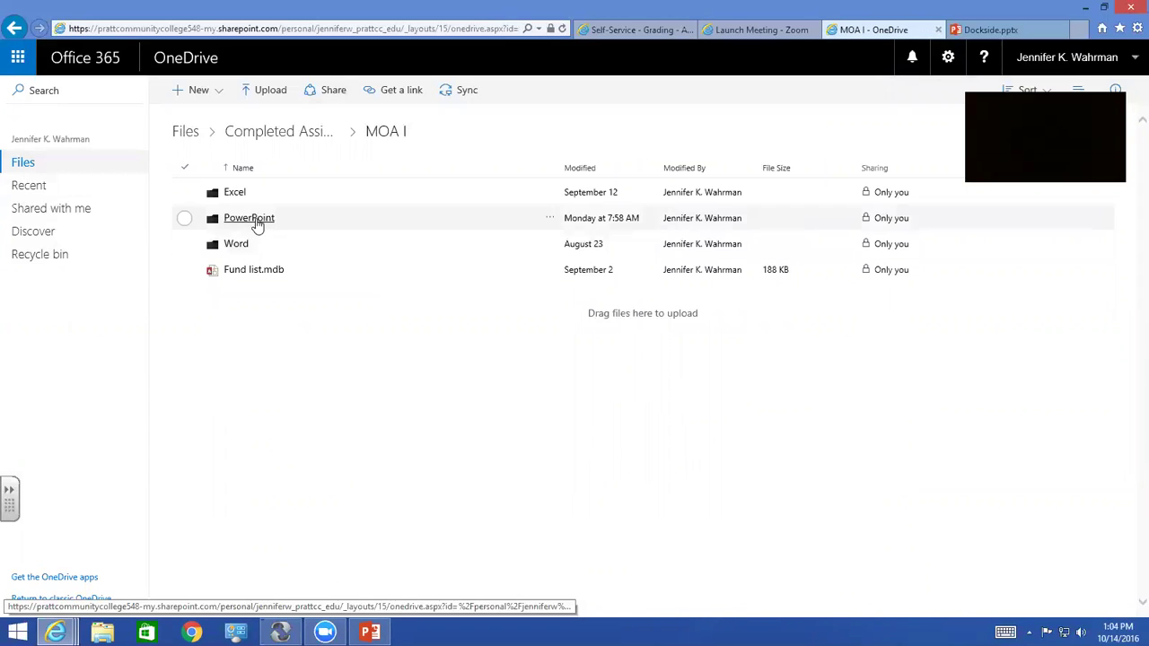
left_click(251, 218)
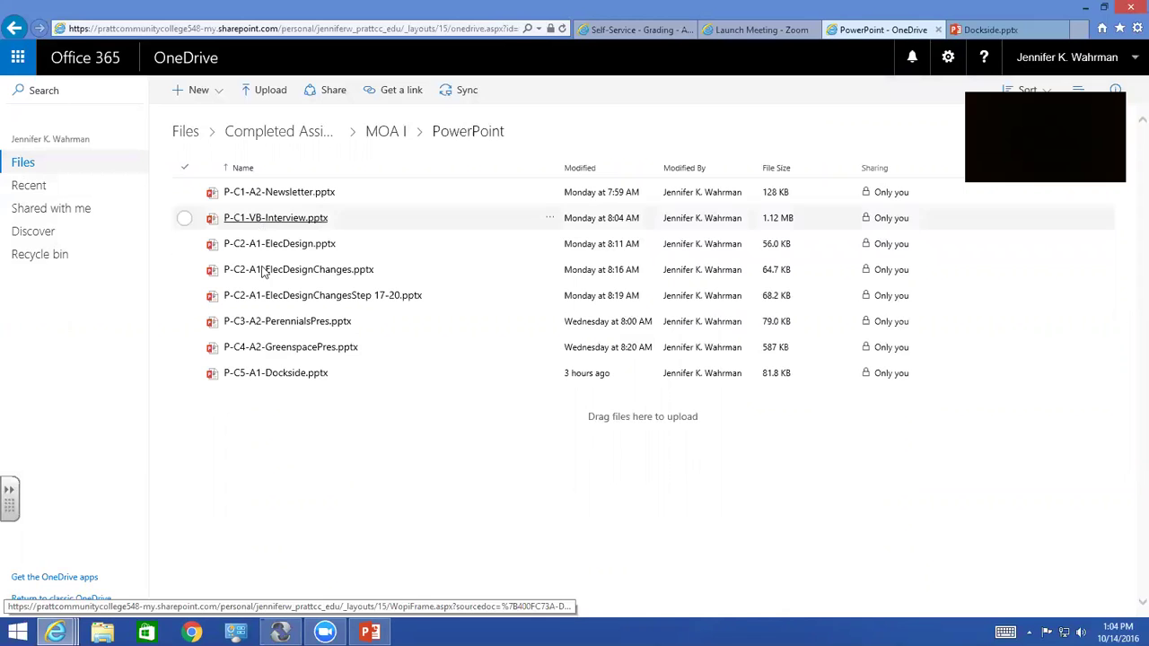
left_click(288, 371)
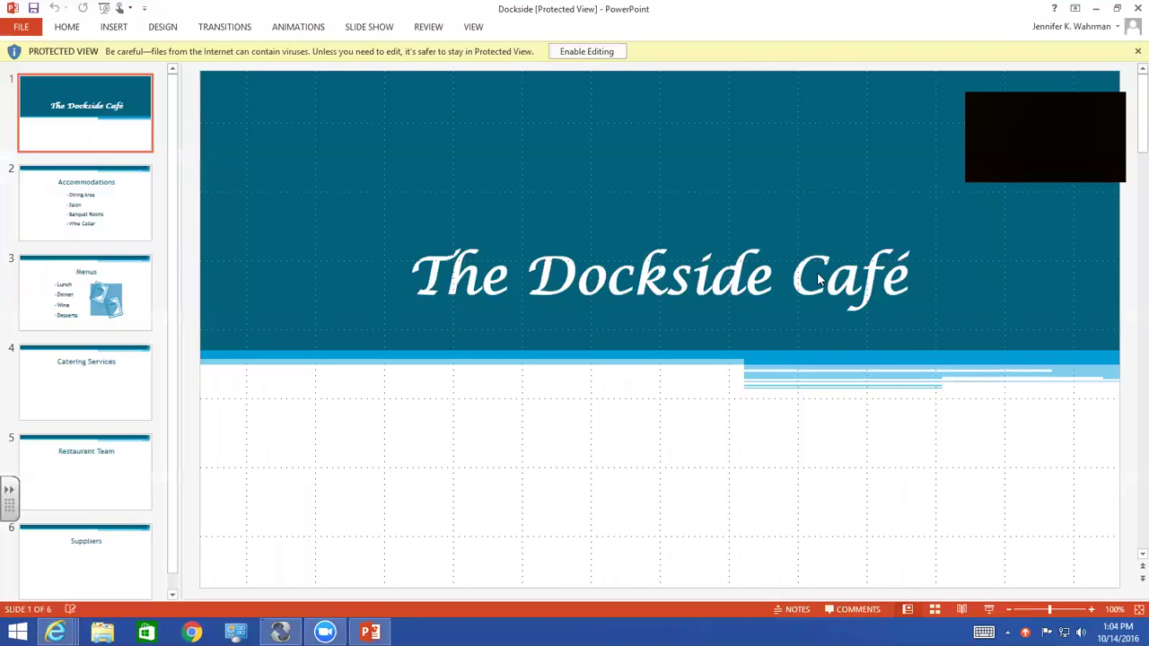
Enable editing for the protected Dockside presentation and return to P-C5-A1-Dockside in the browser
left_click(567, 53)
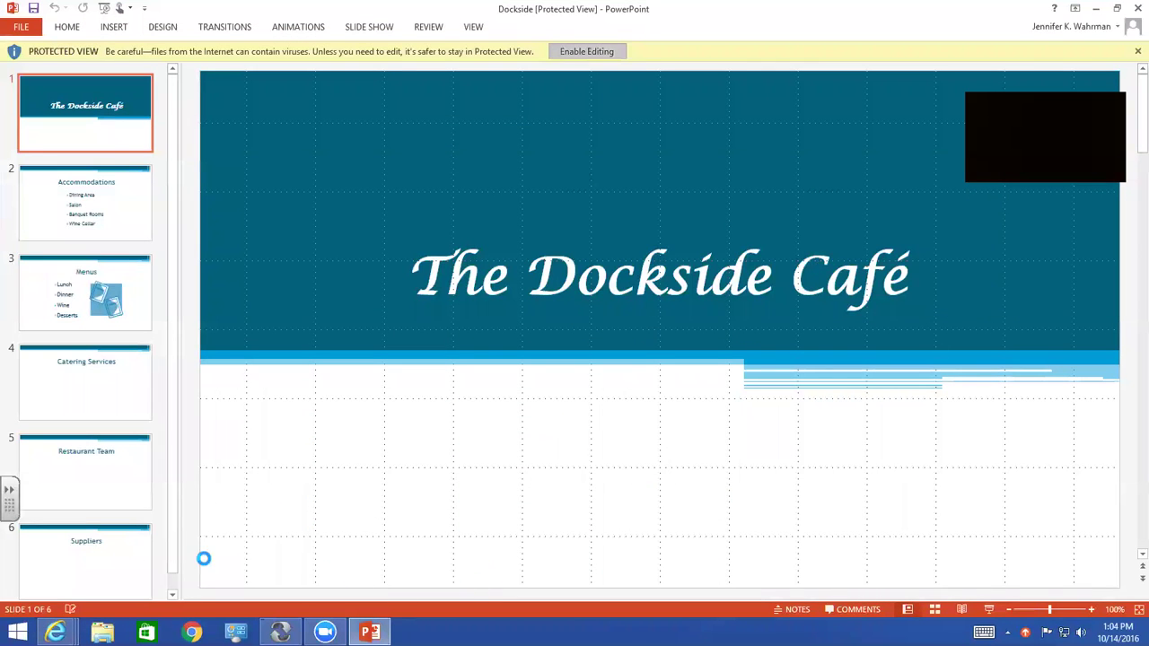
mouse_move(56, 633)
left_click(705, 564)
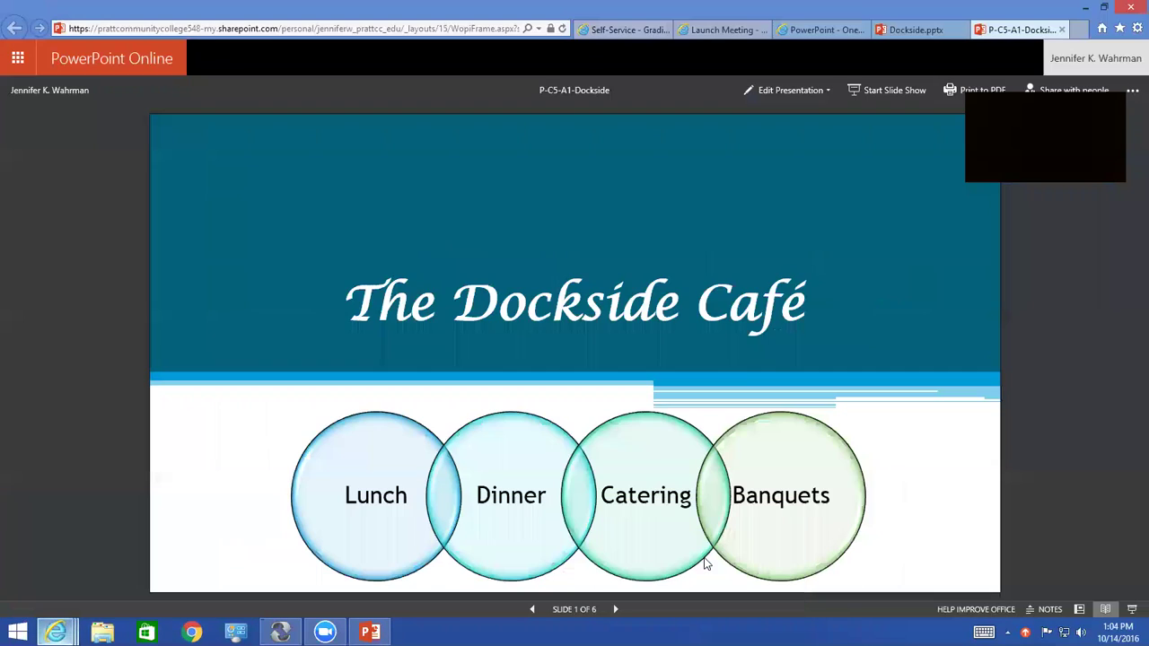
Open P-C5-A1-Dockside in desktop PowerPoint with editing enabled, and switch back to the Dockside presentation
left_click(817, 91)
left_click(790, 119)
left_click(644, 416)
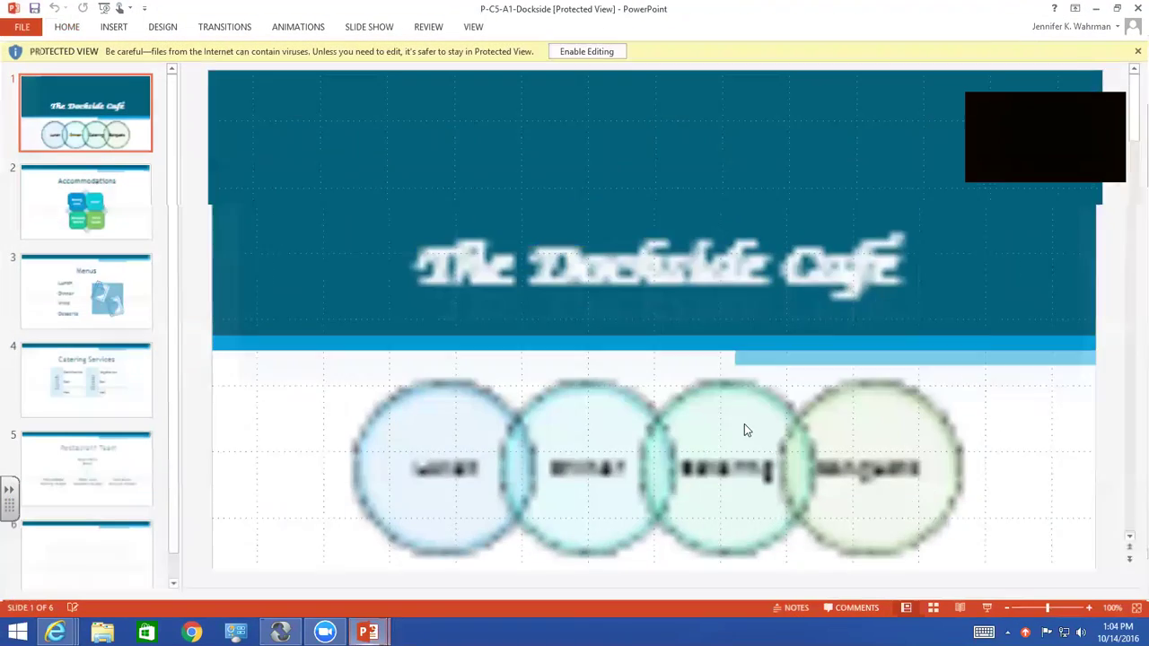
left_click(586, 52)
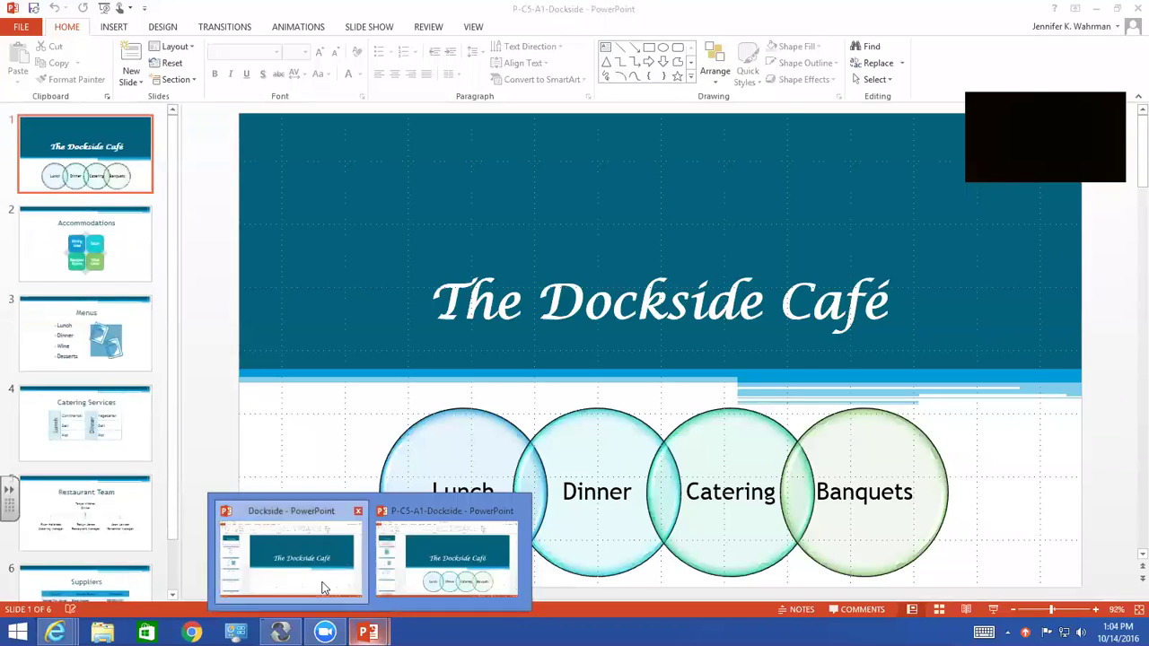
left_click(323, 584)
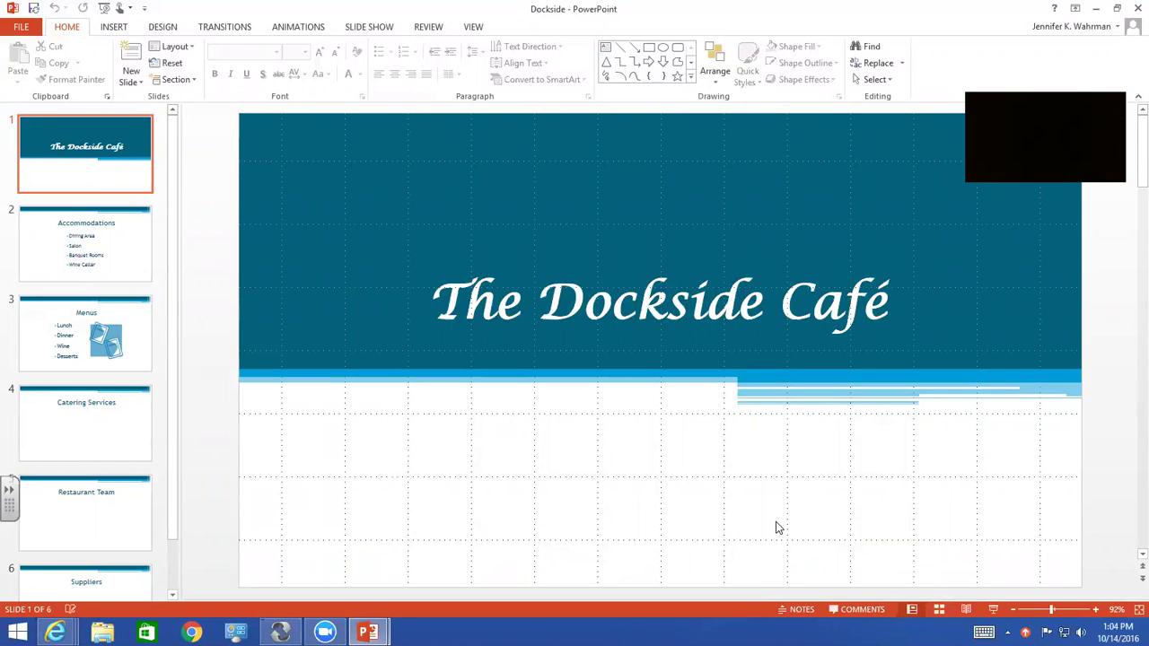
left_click(21, 26)
left_click(40, 171)
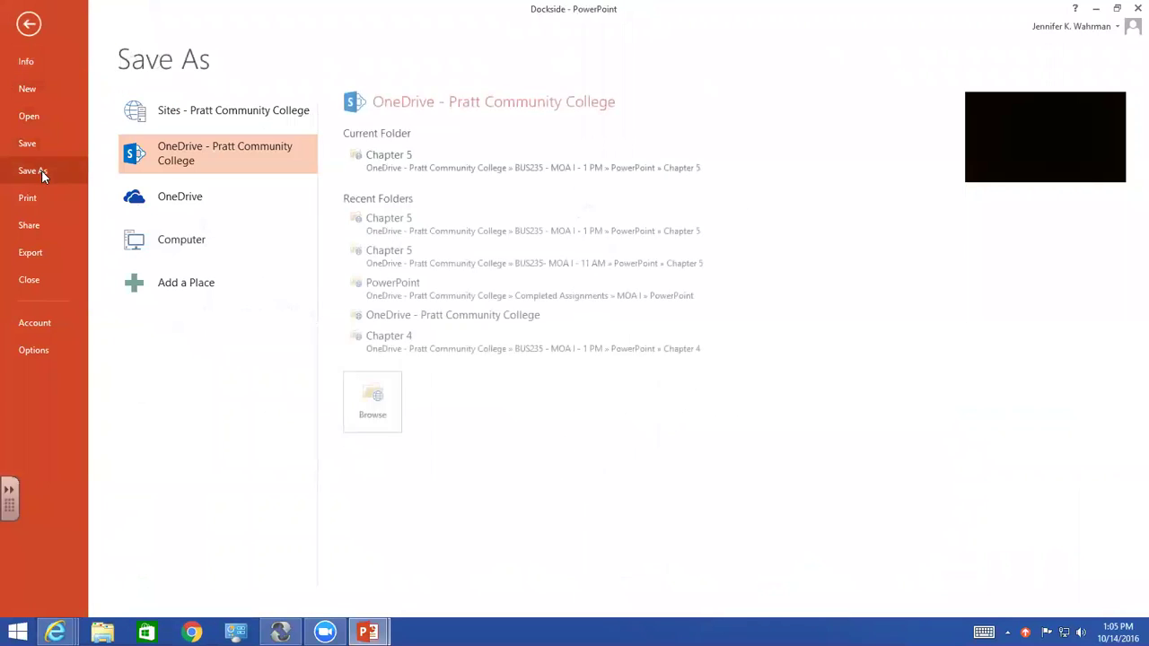
left_click(371, 404)
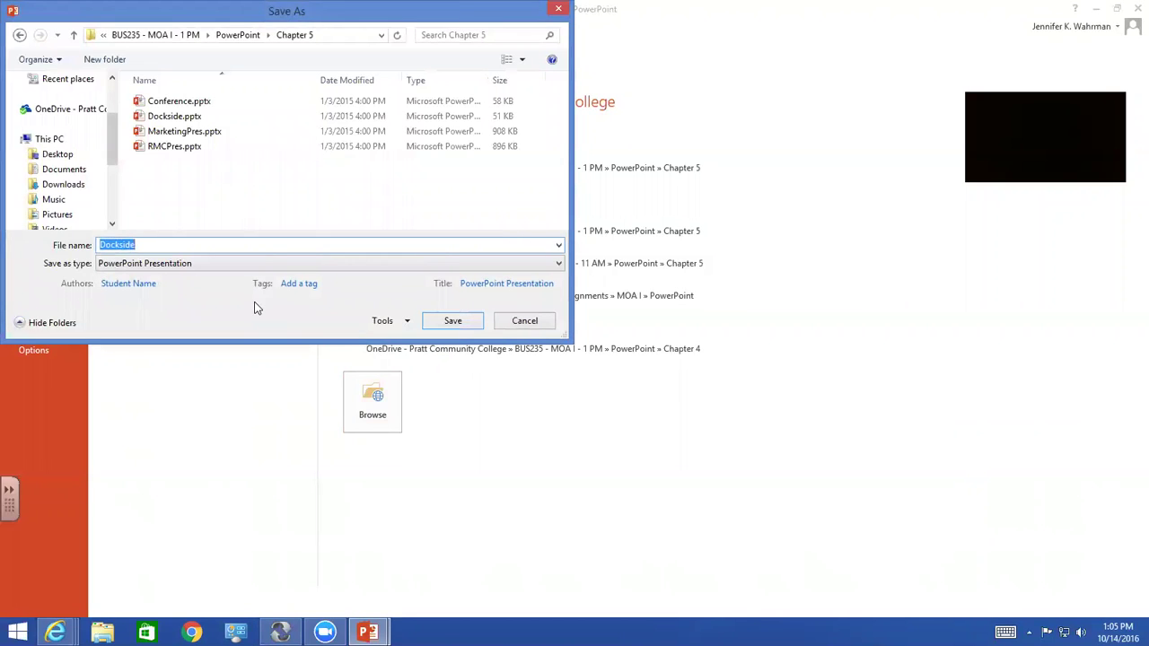
left_click(141, 36)
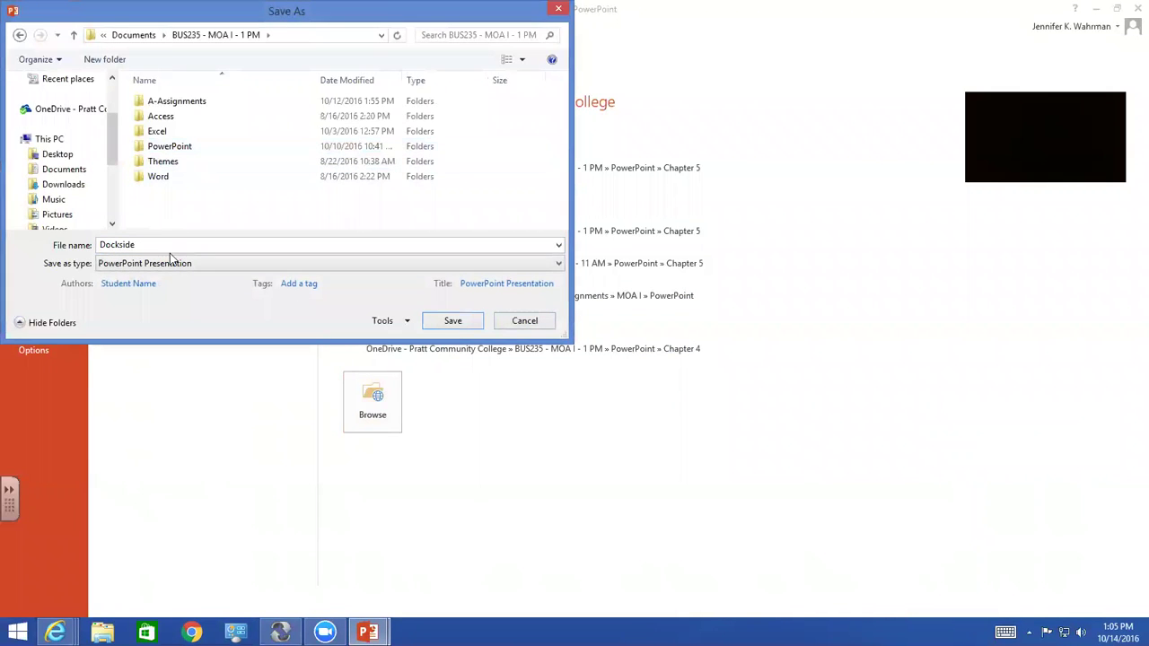
left_click(151, 39)
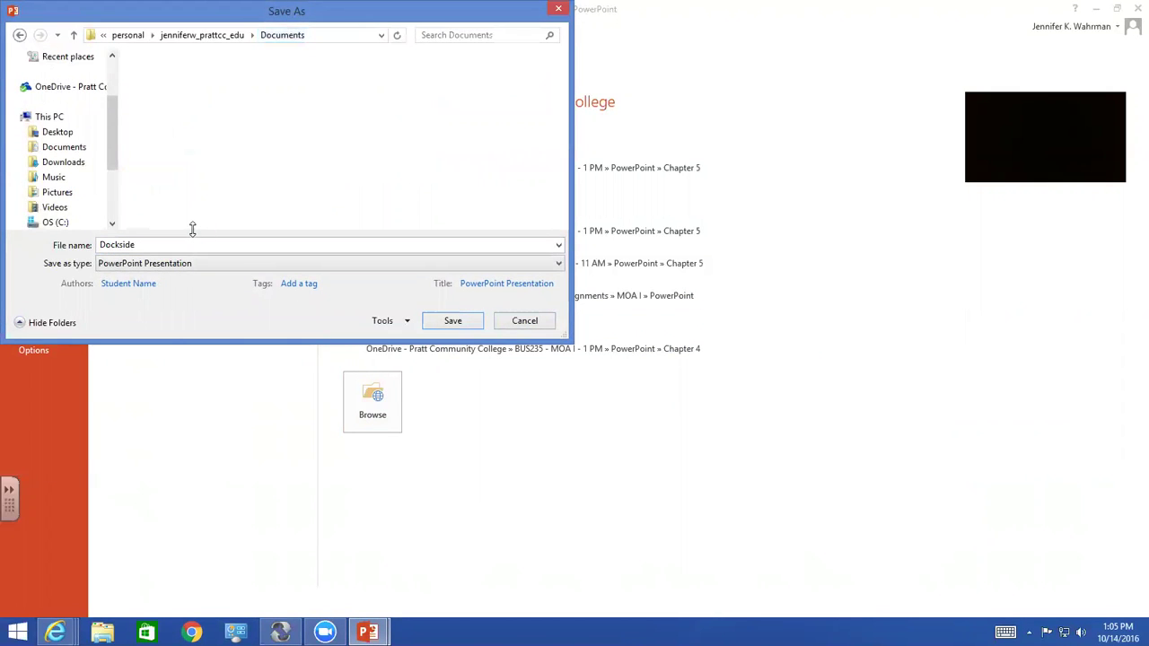
double_click(204, 209)
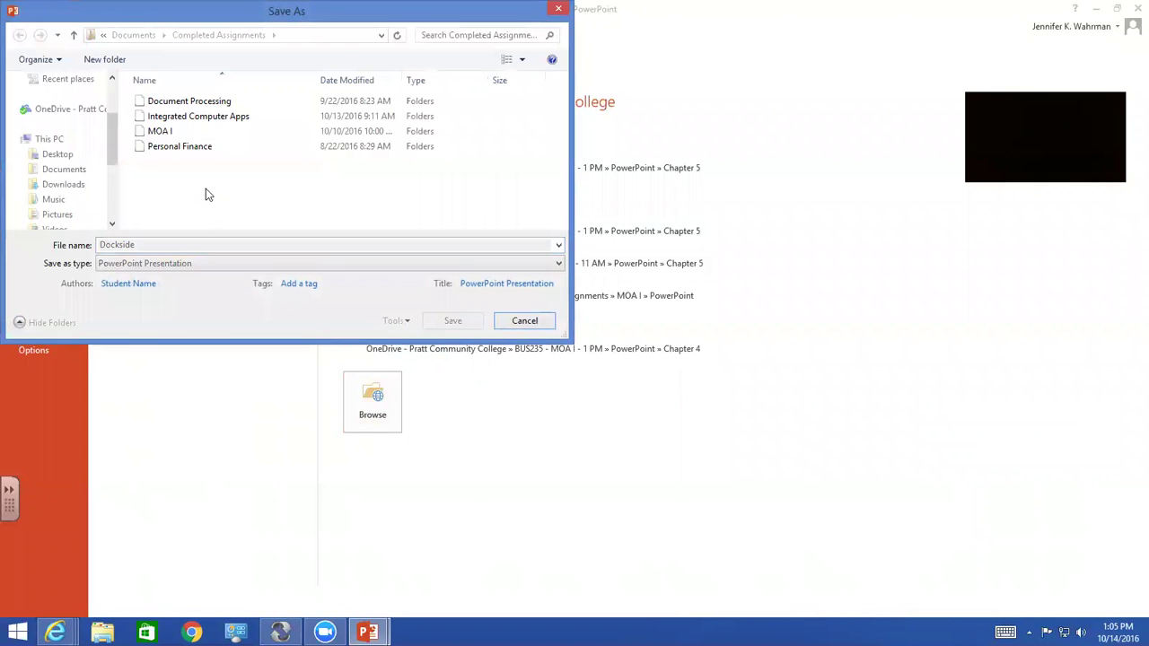
double_click(170, 131)
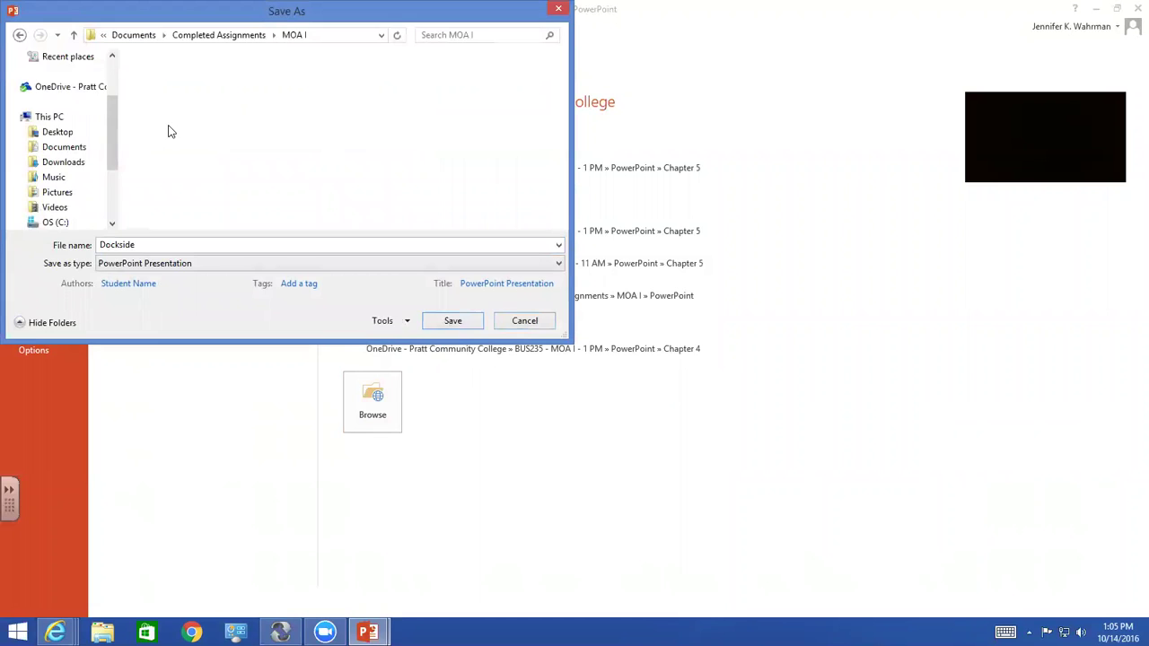
double_click(172, 118)
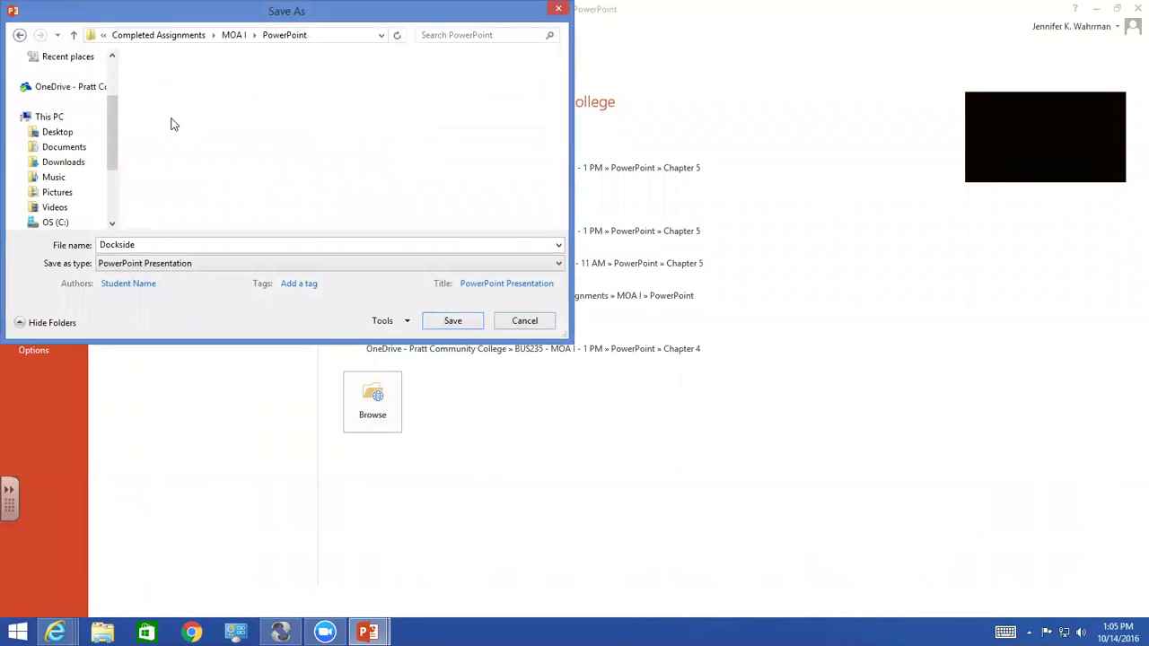
left_click(205, 209)
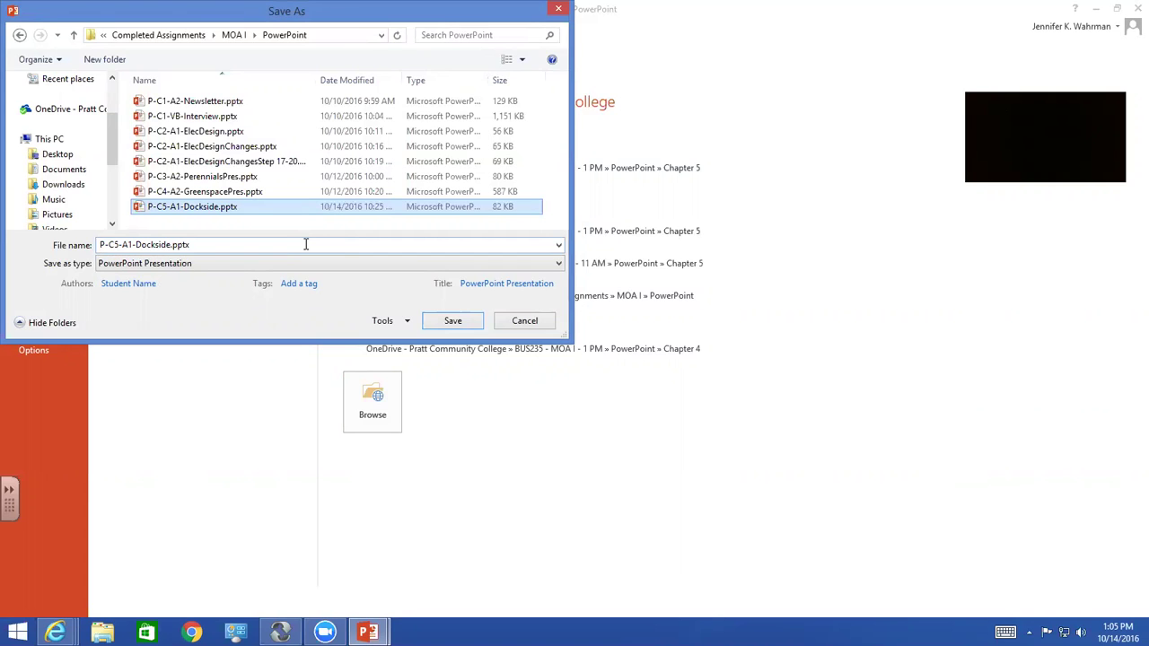
left_click(522, 322)
key("Escape")
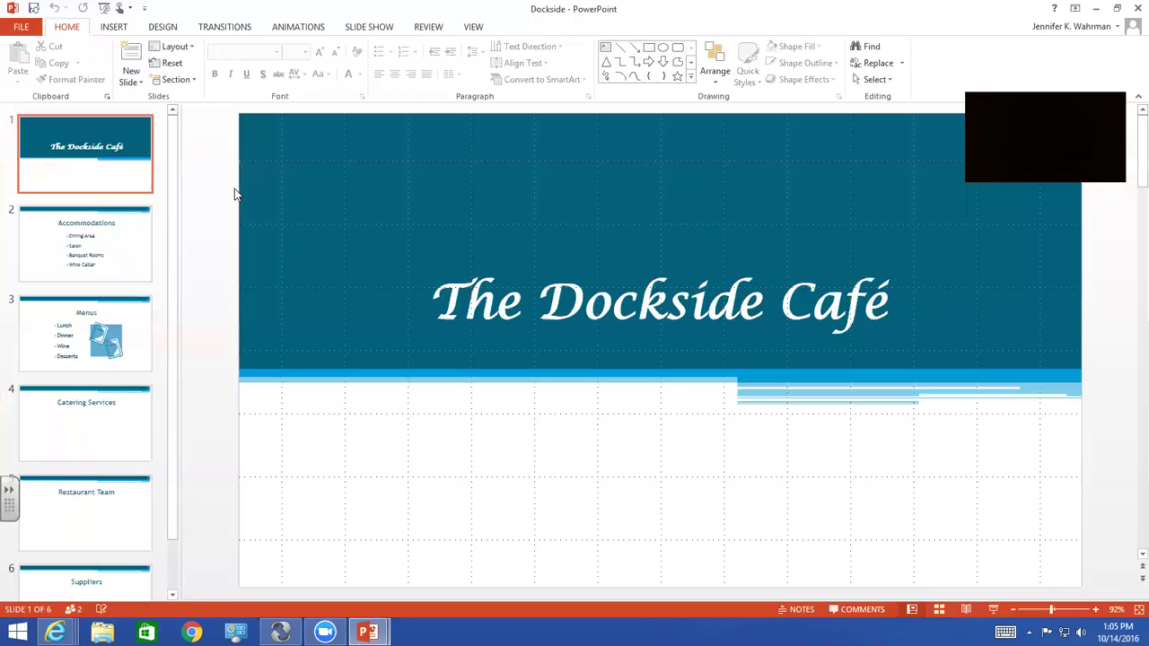
Bring the Dockside presentation forward and go to the Suppliers slide, slide 6
mouse_move(367, 632)
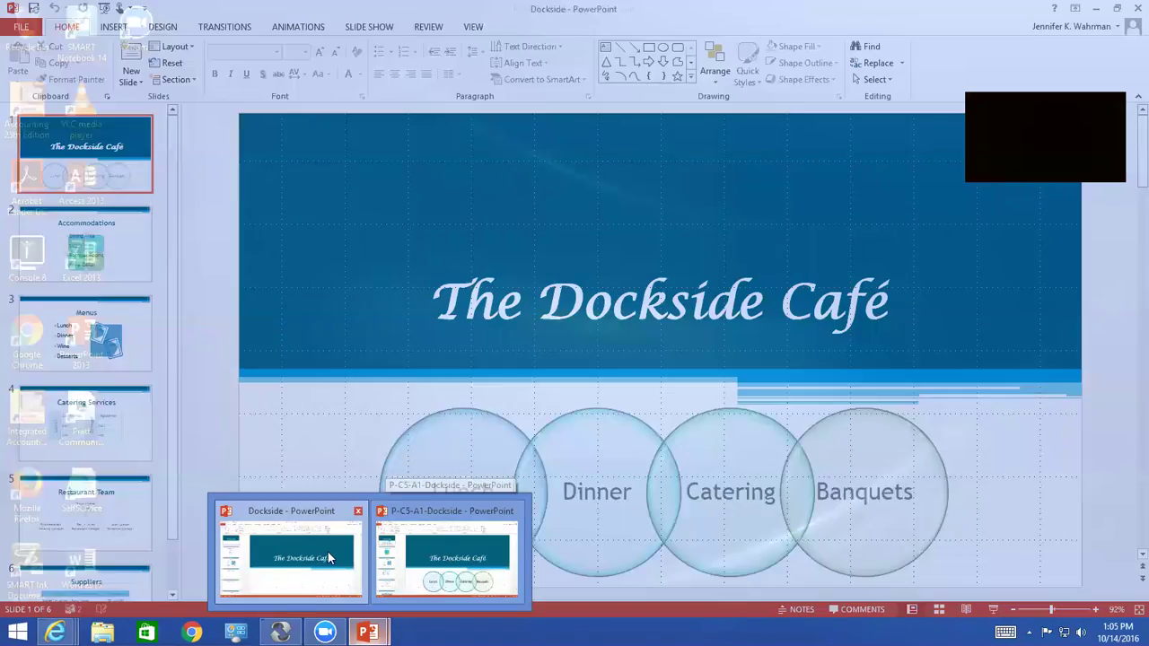
left_click(331, 551)
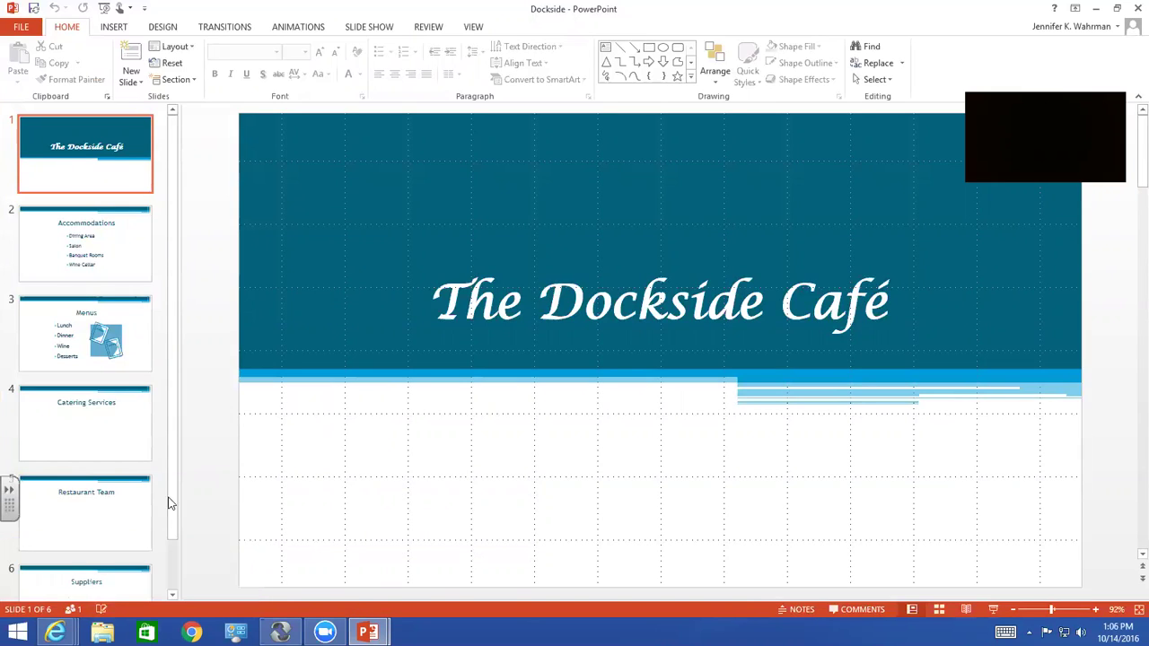
left_click(105, 584)
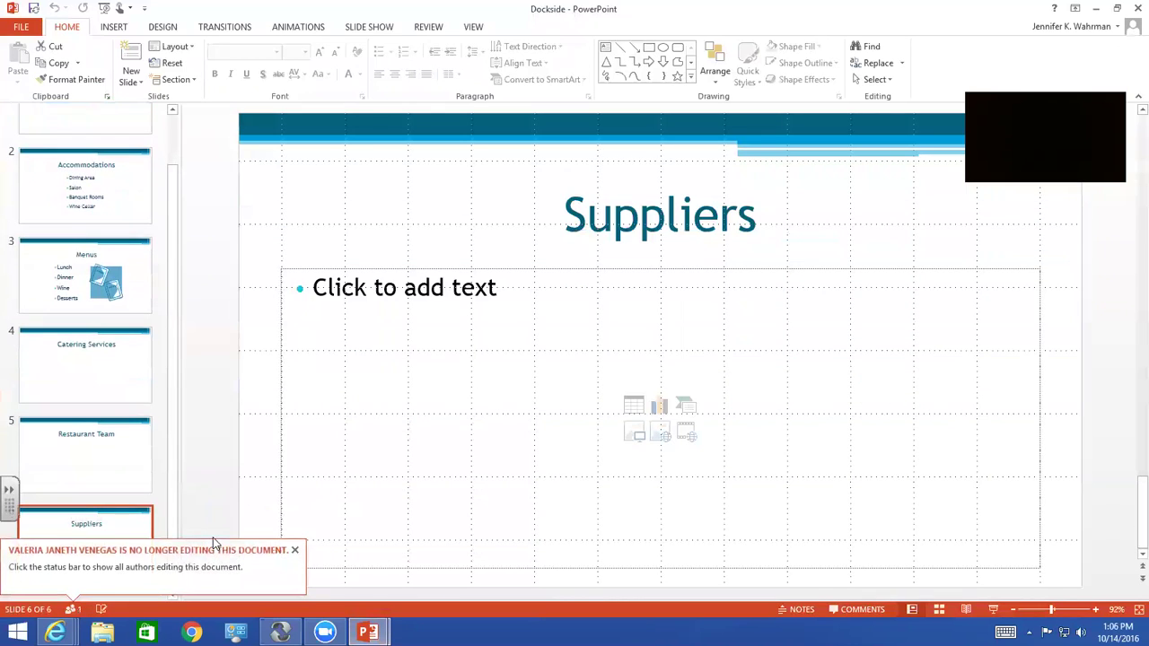
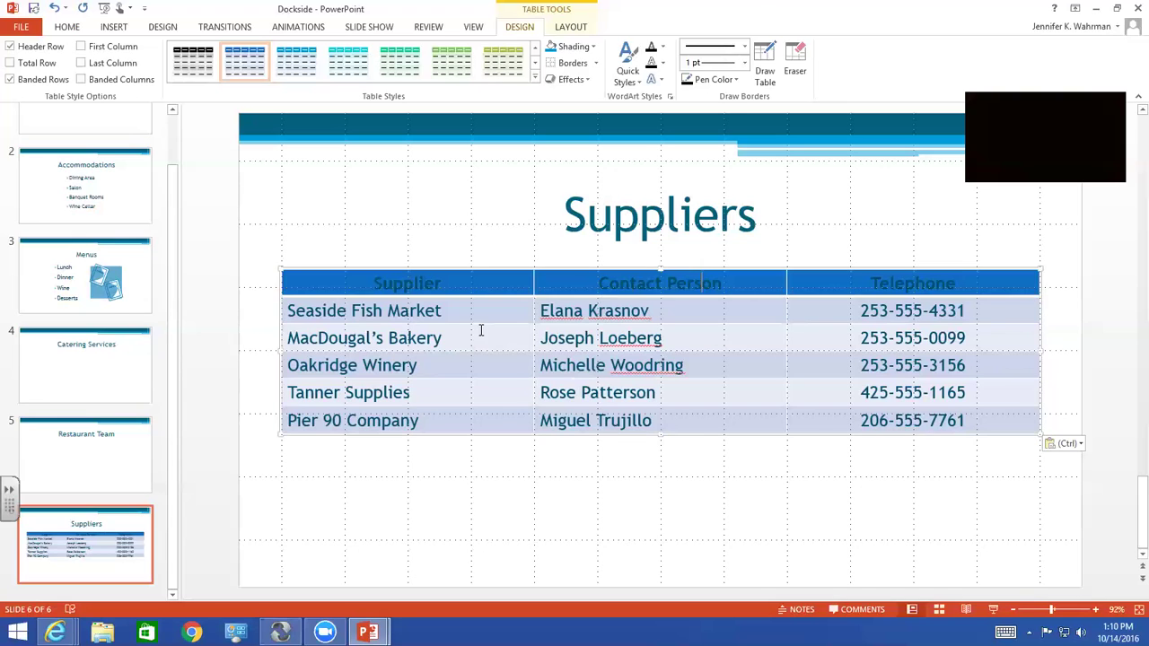
Apply the bright-blue table style from the first row of the Medium group, third column, to the Suppliers table
left_click(419, 338)
left_click(534, 77)
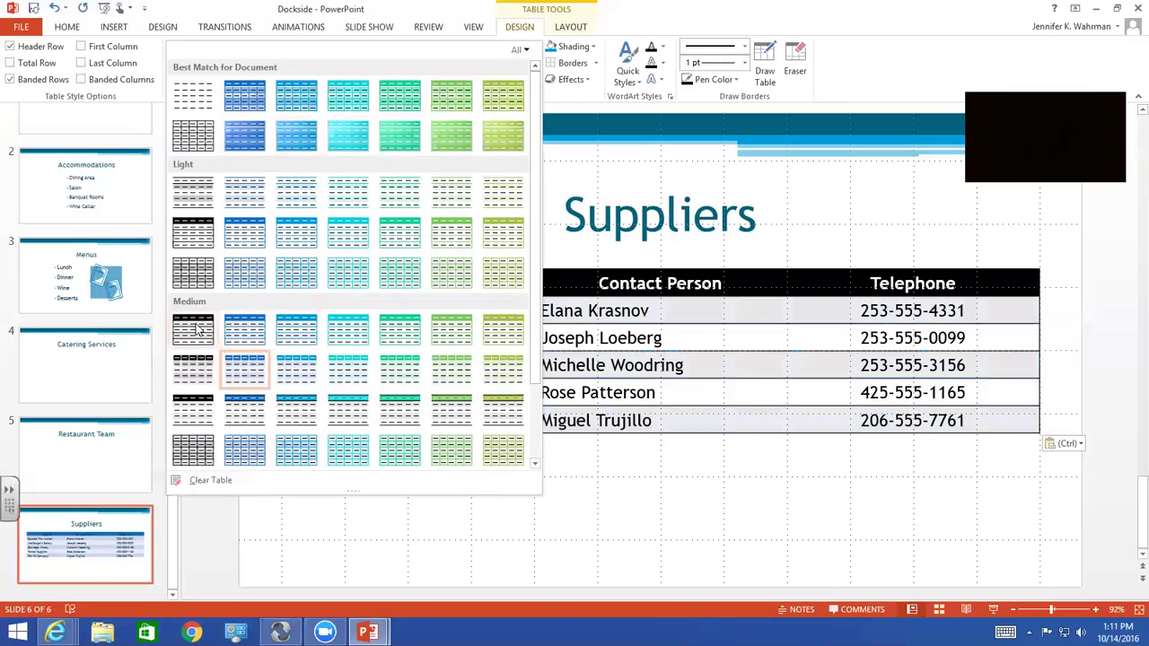
left_click(290, 333)
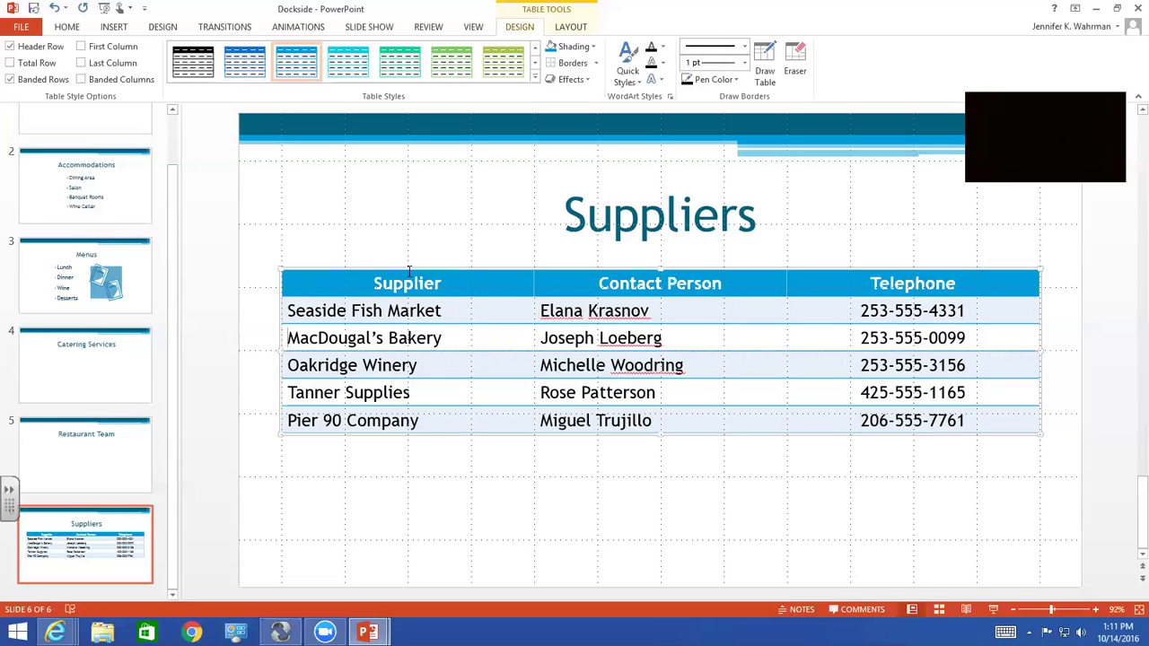
left_click(535, 78)
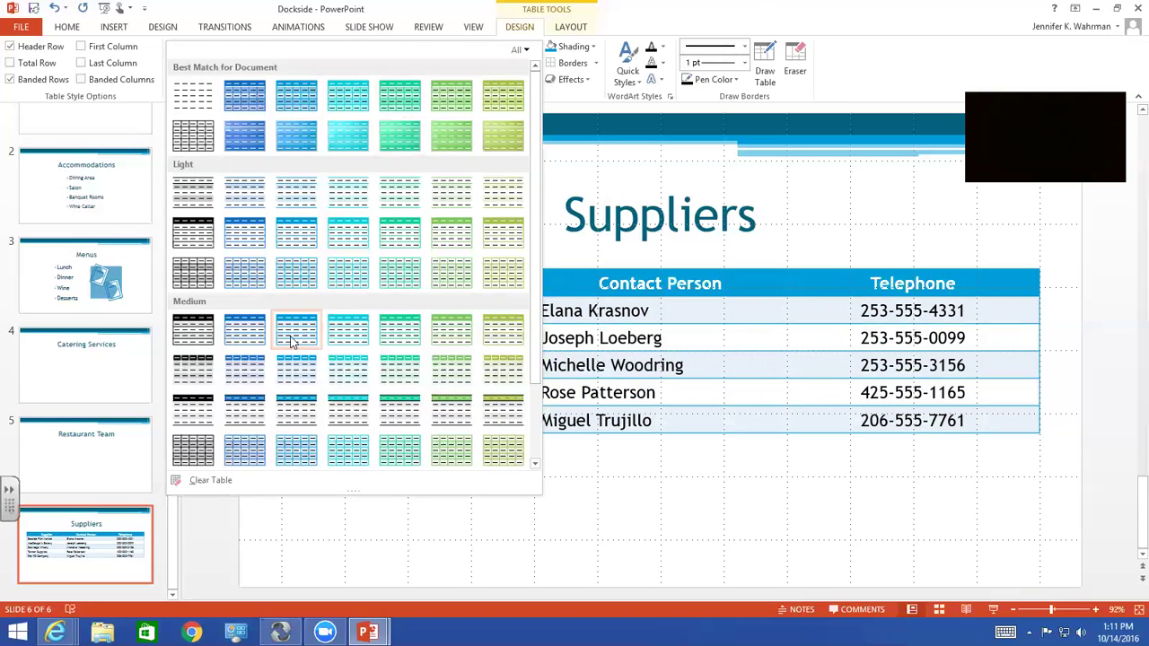
left_click(292, 342)
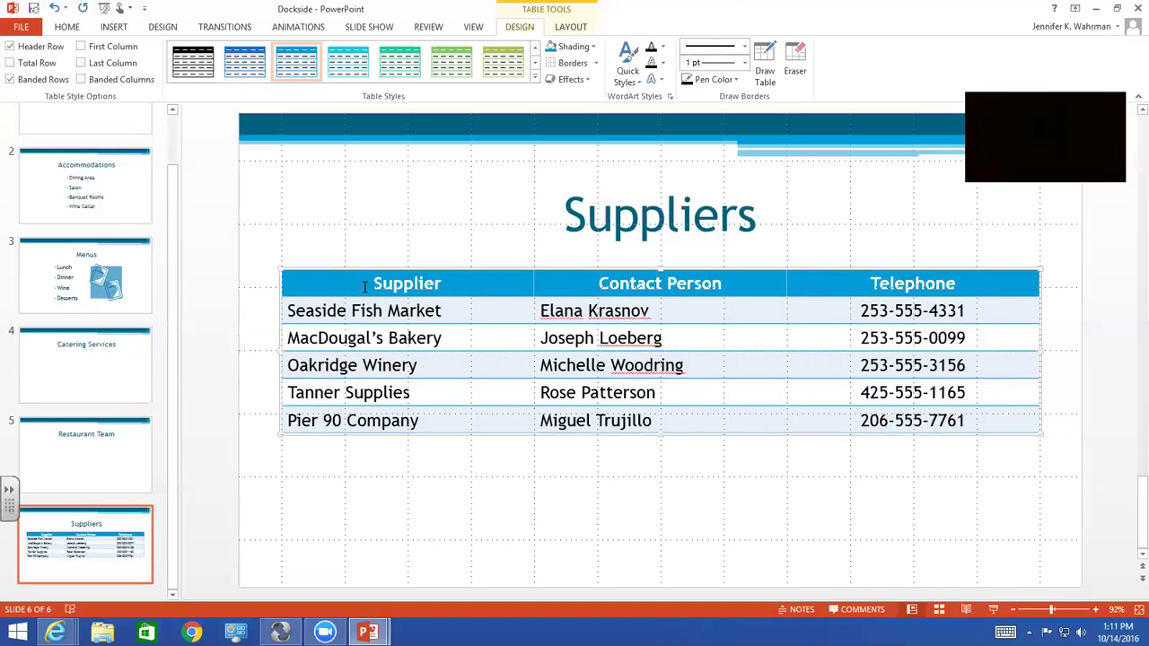
Set the font size of all text in the Suppliers table to 20
left_click_drag(375, 285, 957, 422)
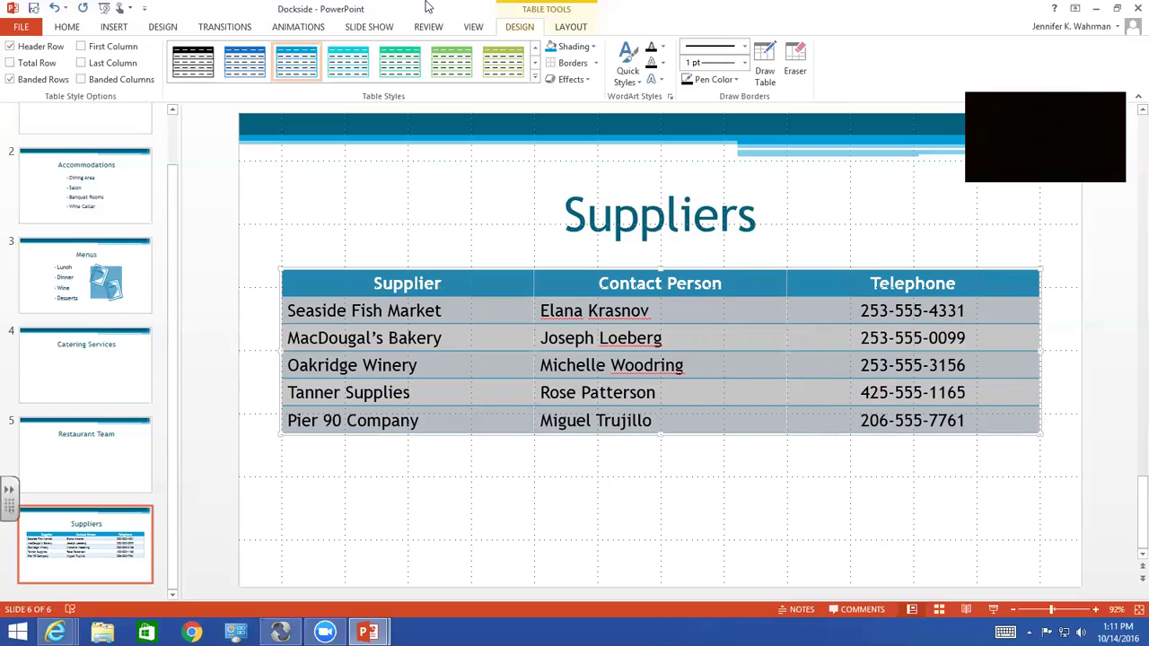
left_click(75, 27)
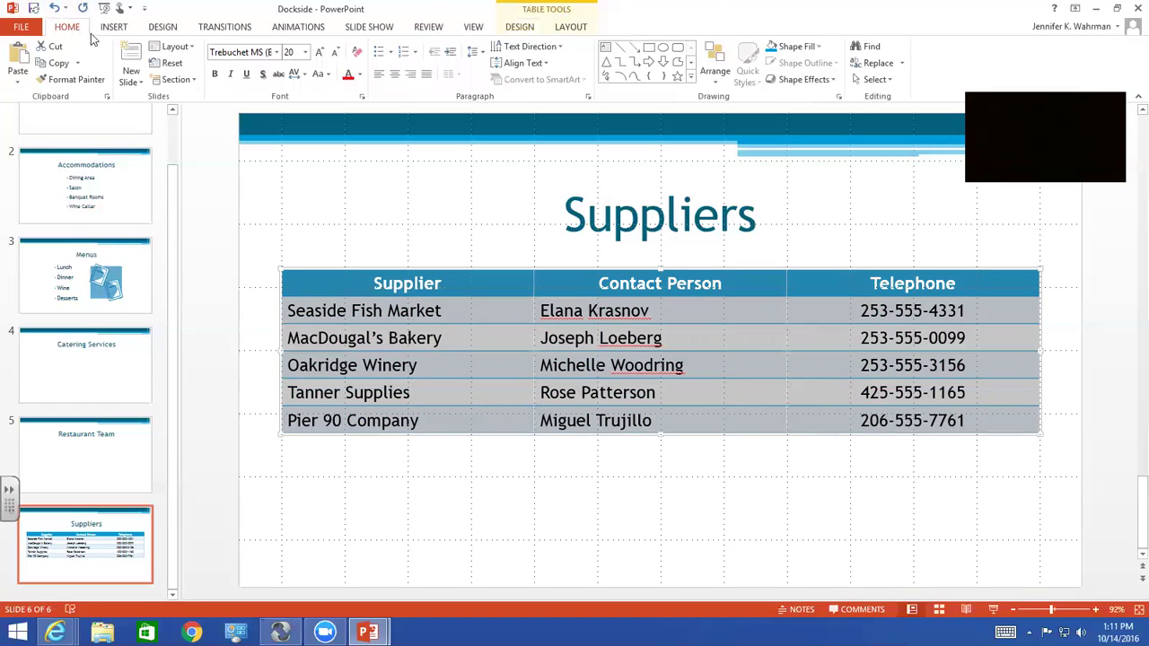
left_click(291, 52)
type("20")
Set the text fill of the whole Suppliers table to the darkest shade of Turquoise, Accent 2
left_click(571, 28)
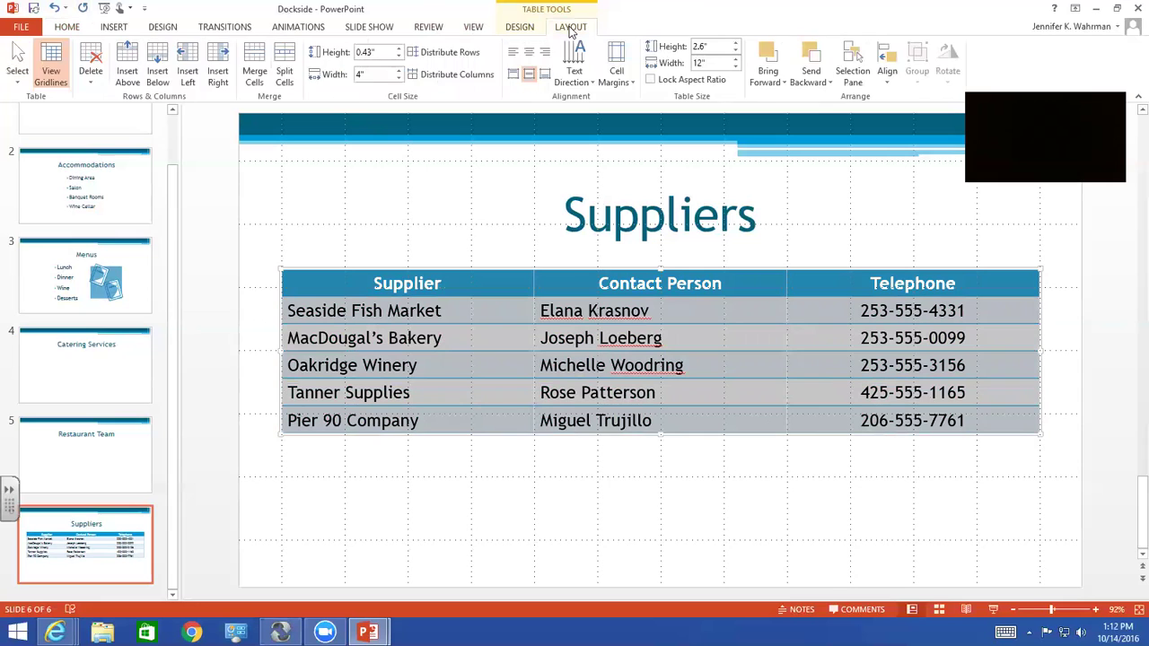
left_click(520, 27)
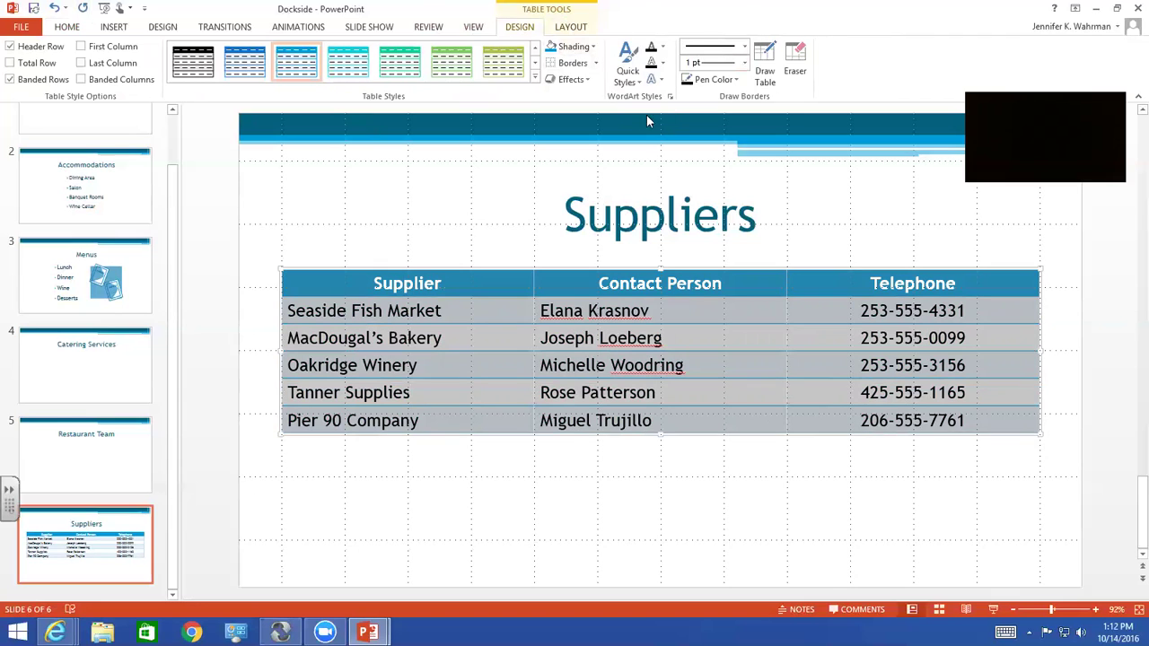
left_click(661, 50)
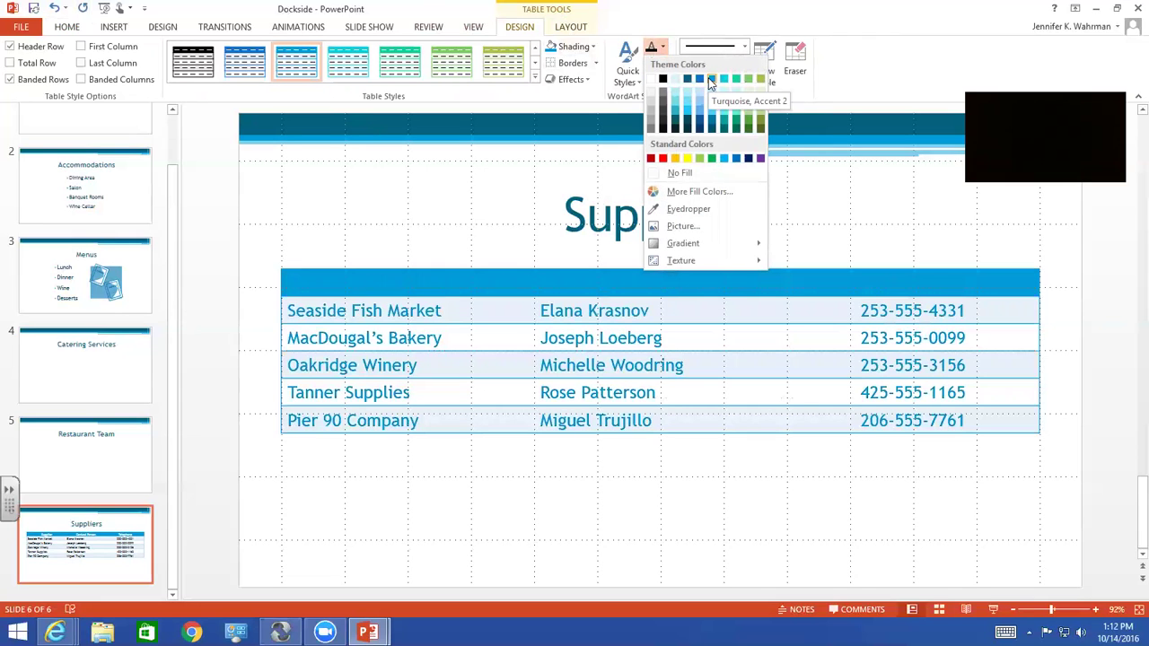
left_click(712, 131)
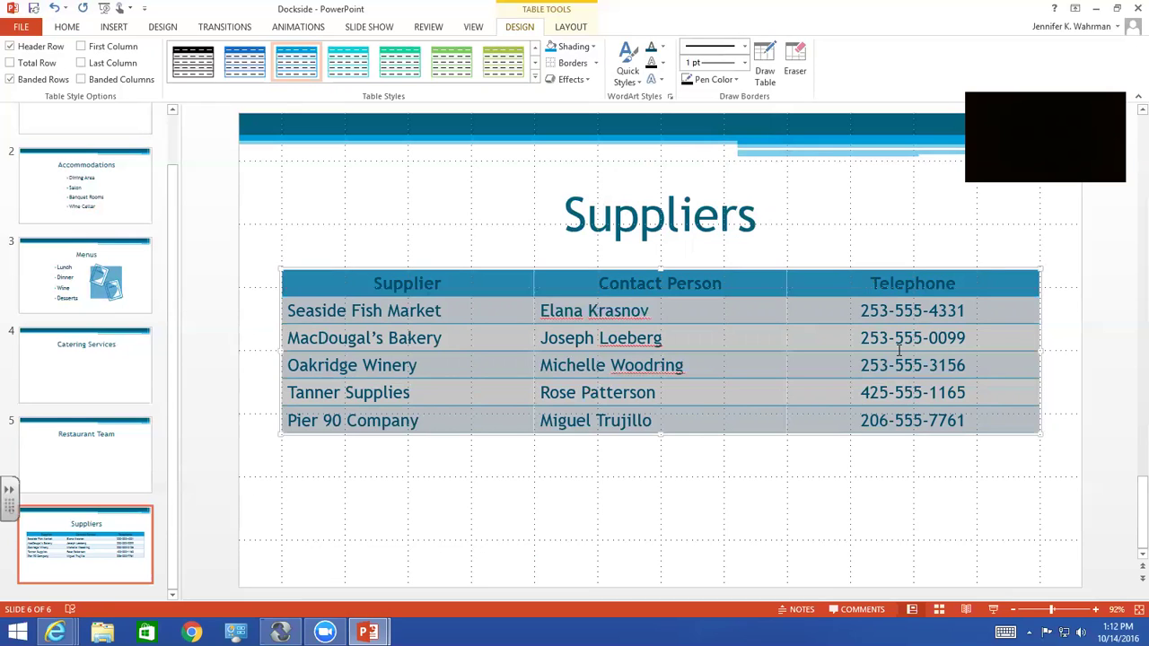
Resize the Suppliers table to a height of 3.7" and a width of 9"
left_click(562, 30)
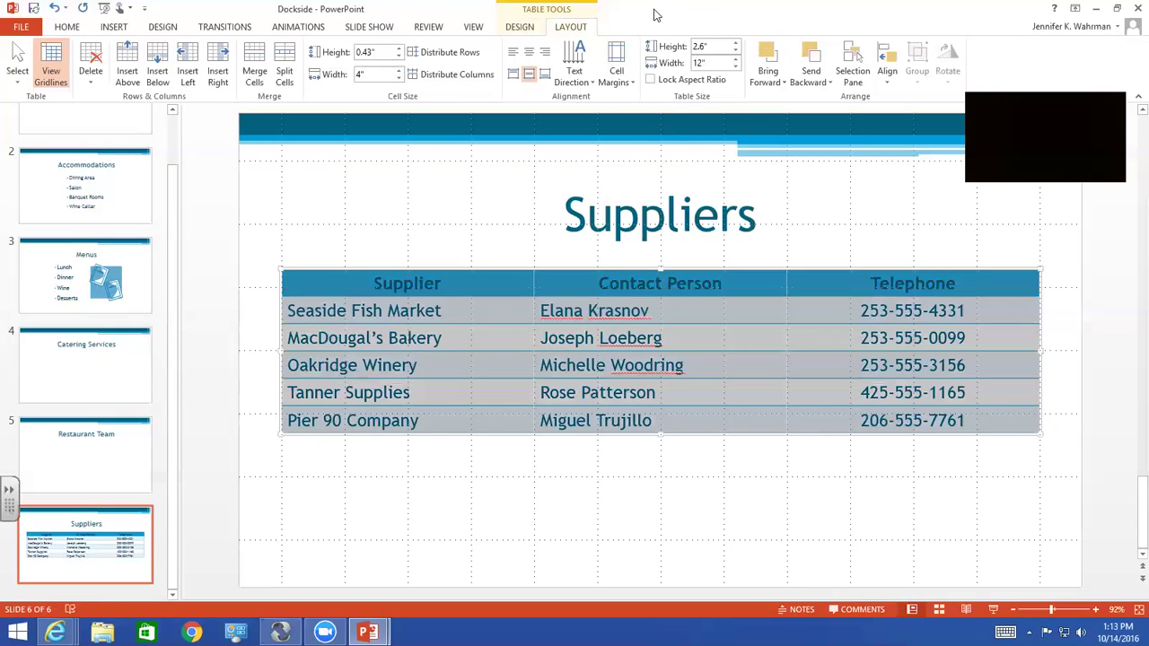
left_click(723, 45)
type("3.7")
key("Tab")
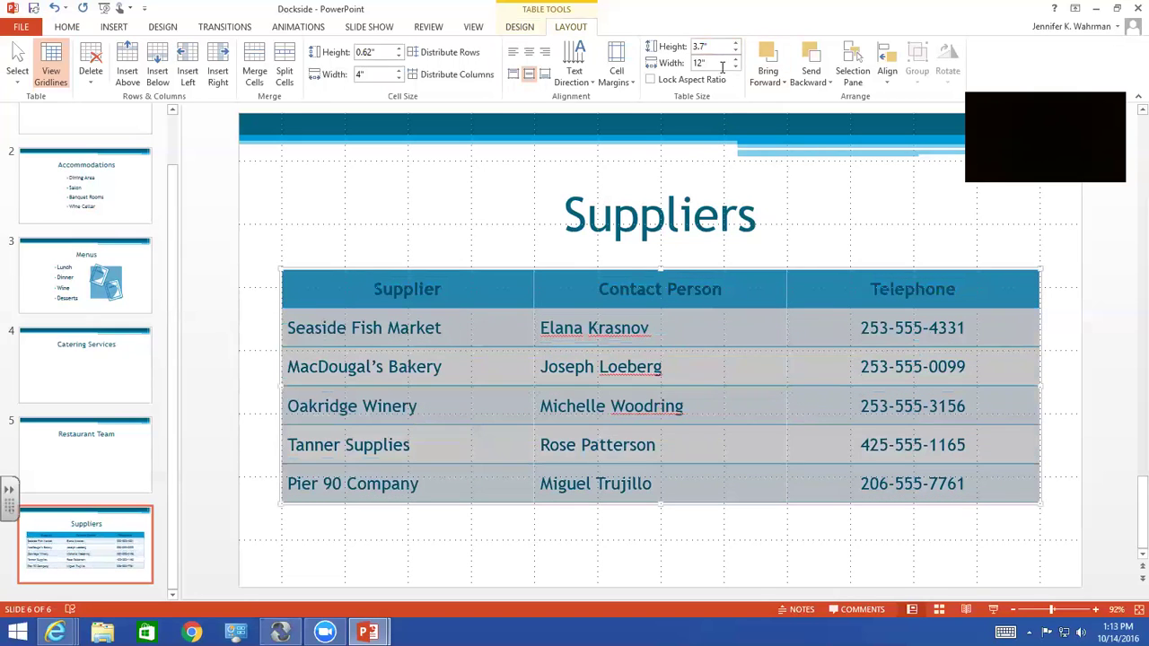
double_click(693, 63)
type("9")
key("Return")
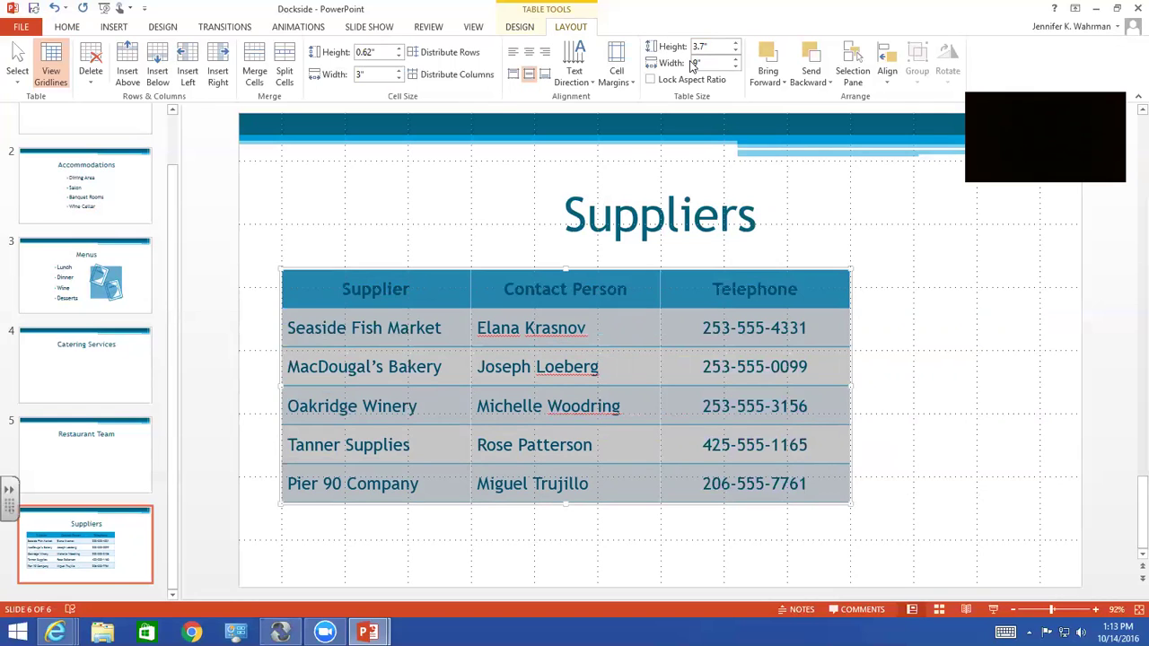
Align the Suppliers table's header row text to the top of its cells and center it horizontally
left_click(442, 291)
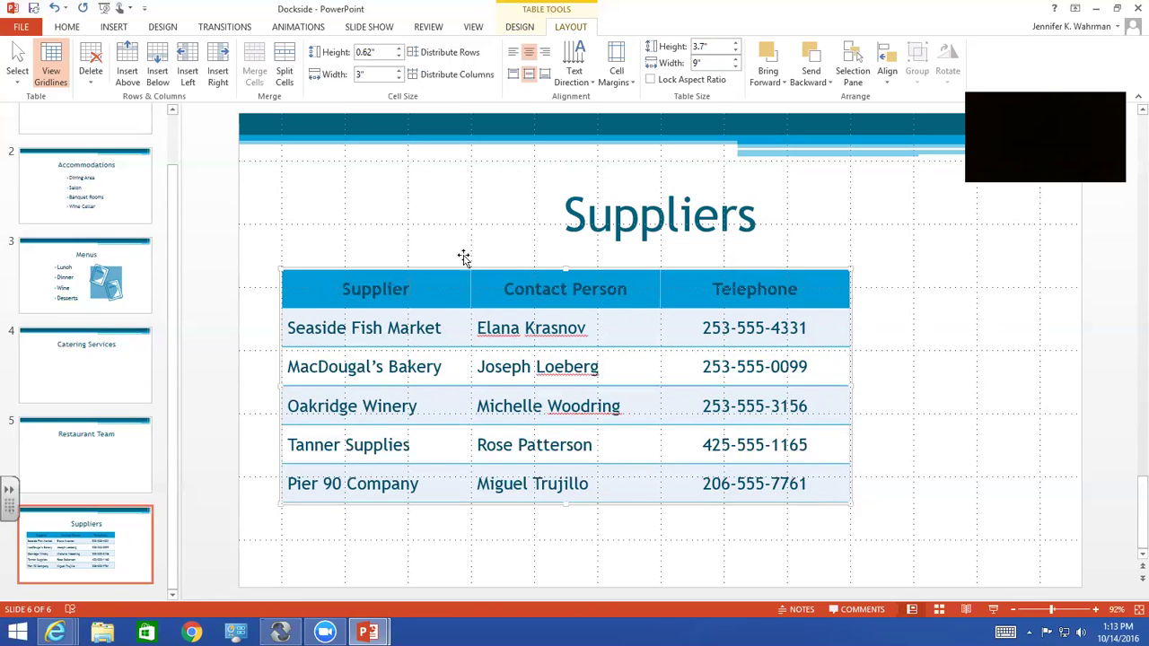
left_click_drag(344, 288, 748, 306)
left_click(342, 290)
mouse_move(342, 288)
left_mouse_down()
mouse_move(763, 329)
mouse_move(769, 296)
left_mouse_up()
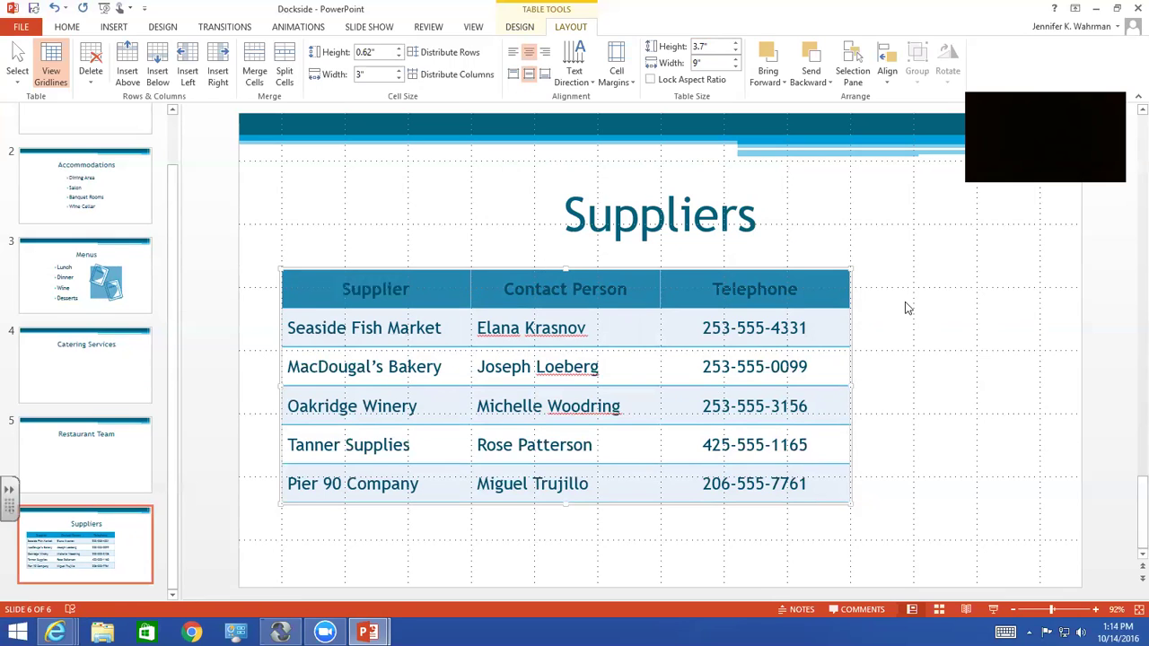
left_click(514, 75)
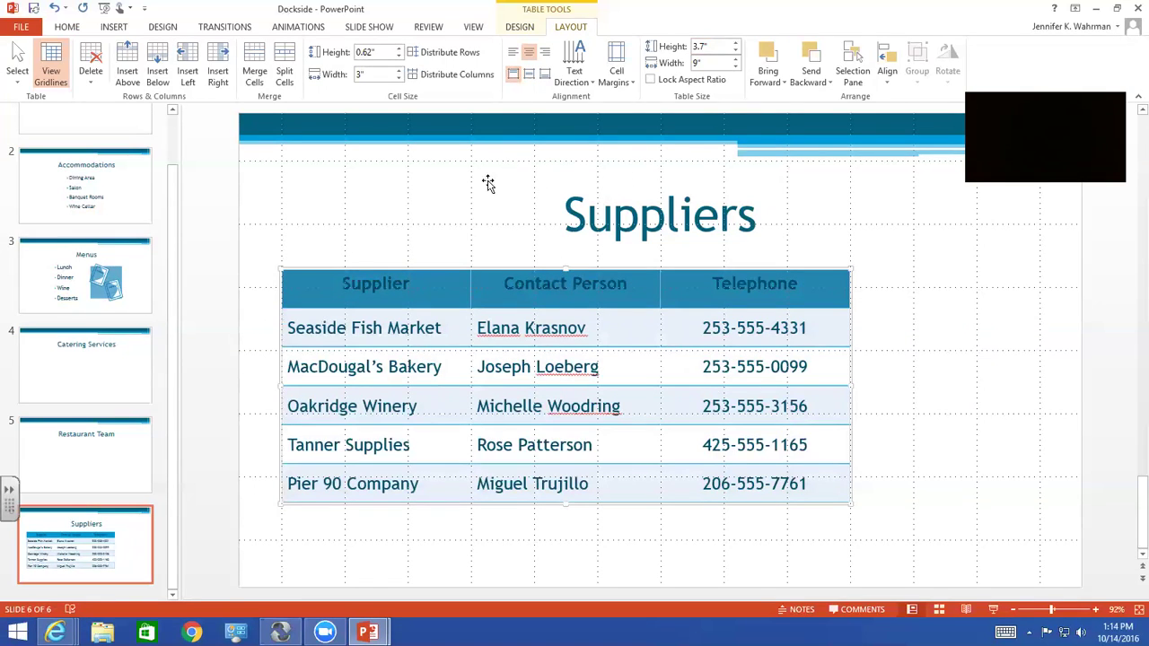
left_click(530, 54)
Center the text vertically in all cells of the Suppliers table
left_click(345, 290)
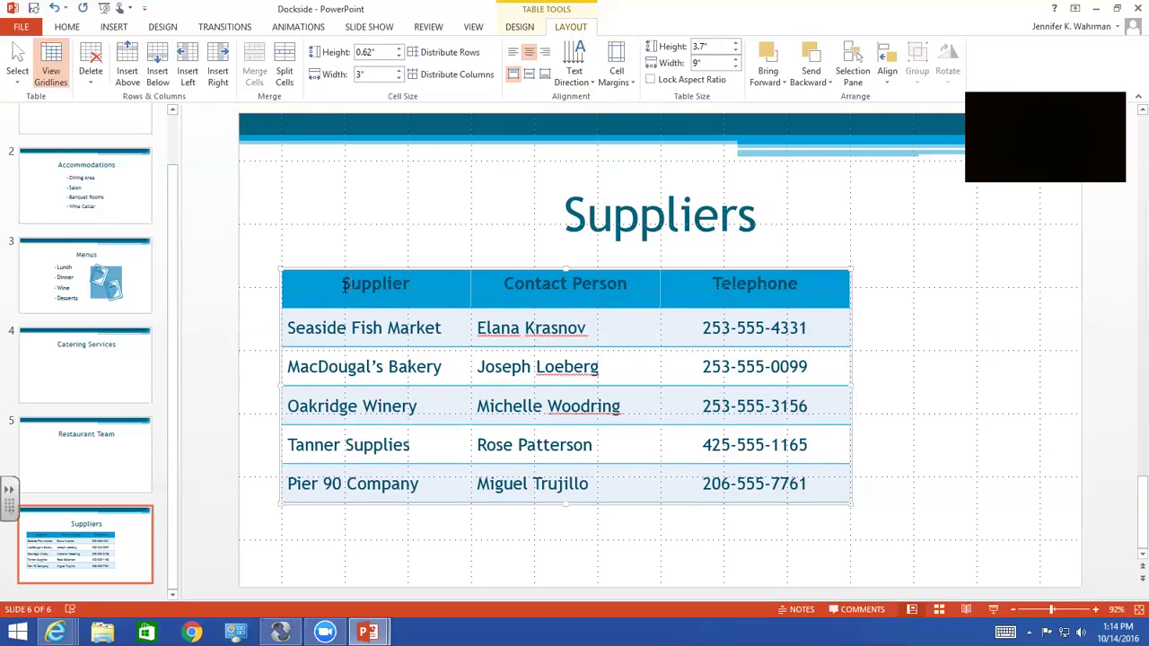
left_click_drag(494, 306, 746, 482)
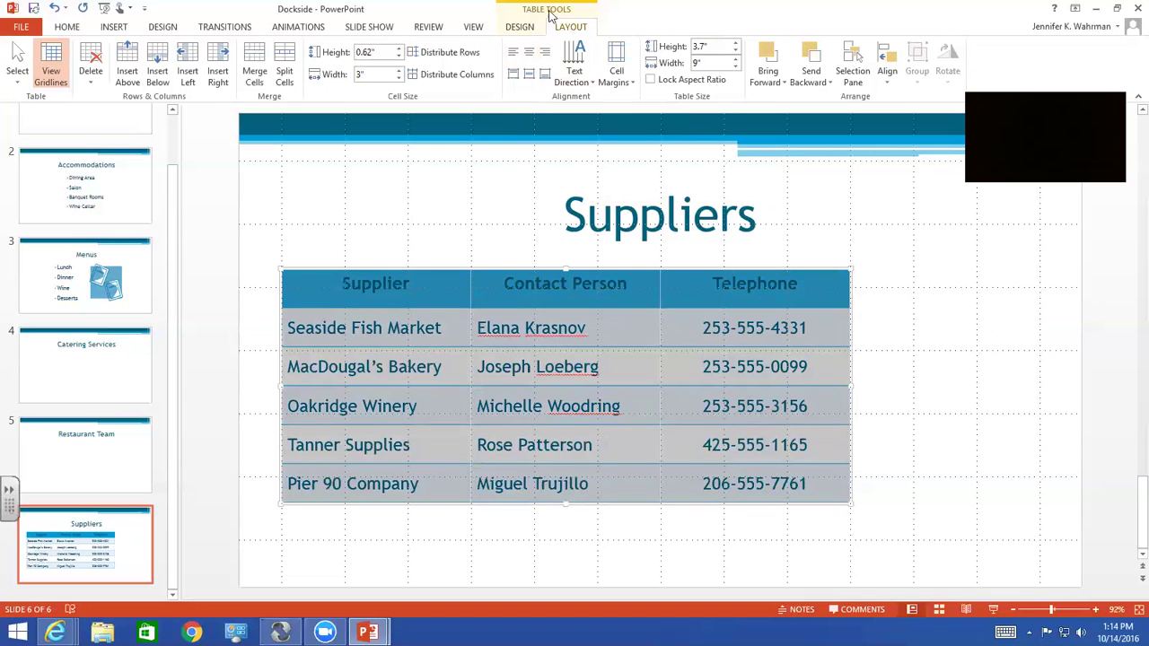
left_click(531, 79)
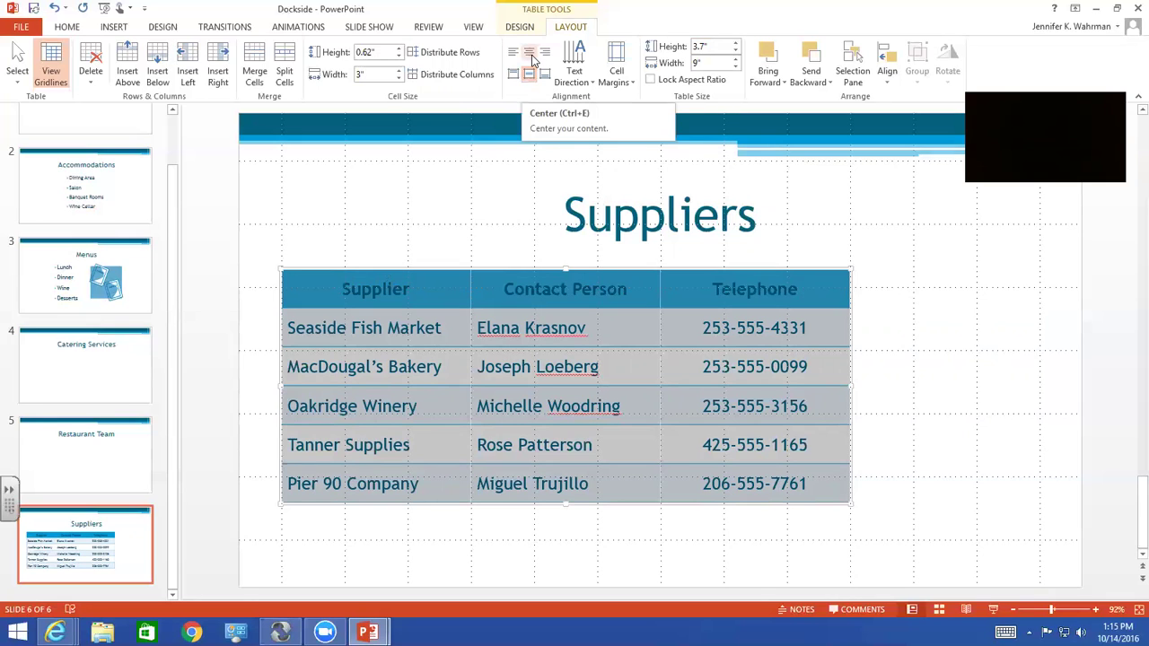
Center the phone number entries horizontally in the Telephone column below its header
left_click(388, 327)
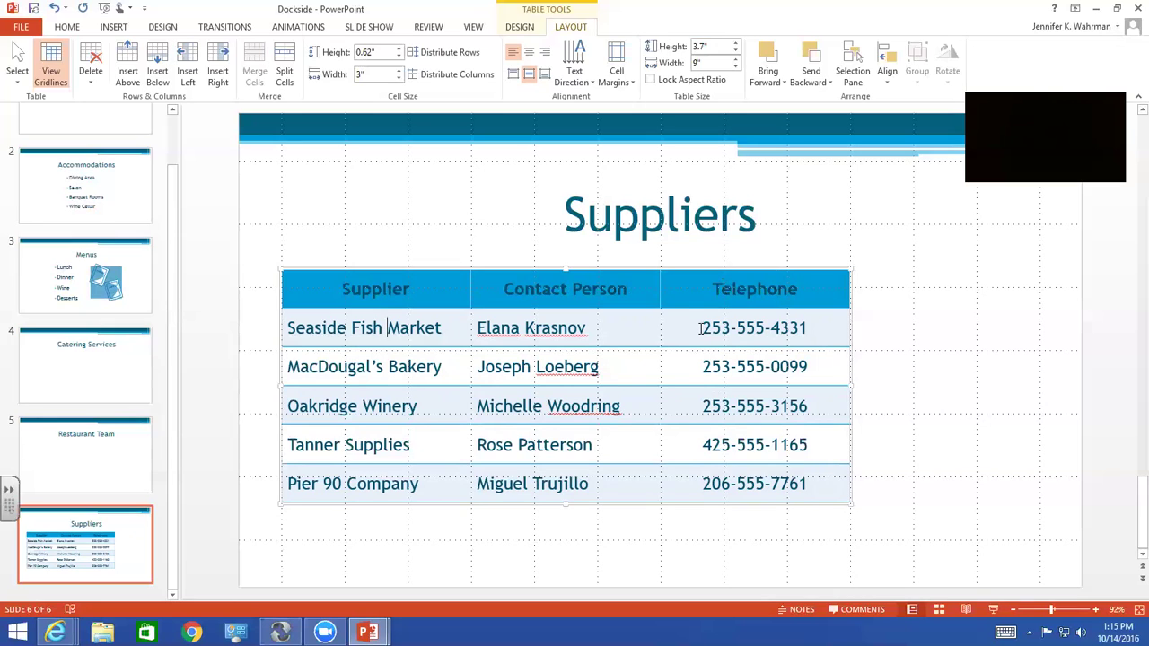
left_click_drag(700, 328, 776, 487)
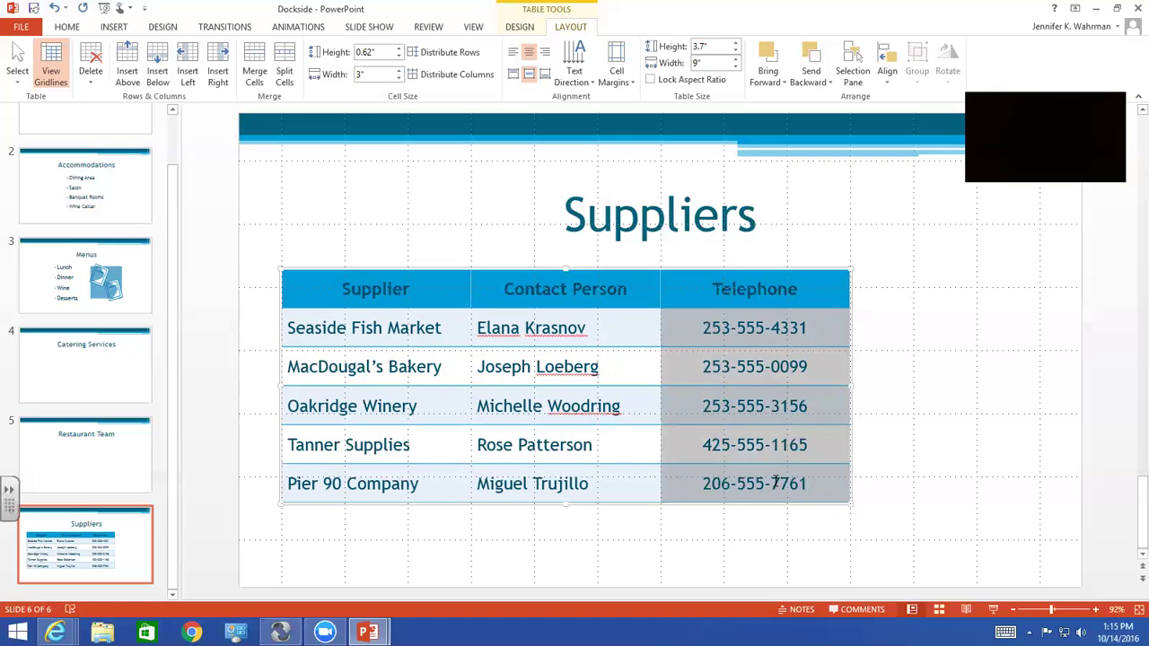
left_click(530, 56)
left_click(530, 54)
left_click(879, 374)
Distribute the Suppliers table horizontally relative to the slide and deselect it
left_click(824, 338)
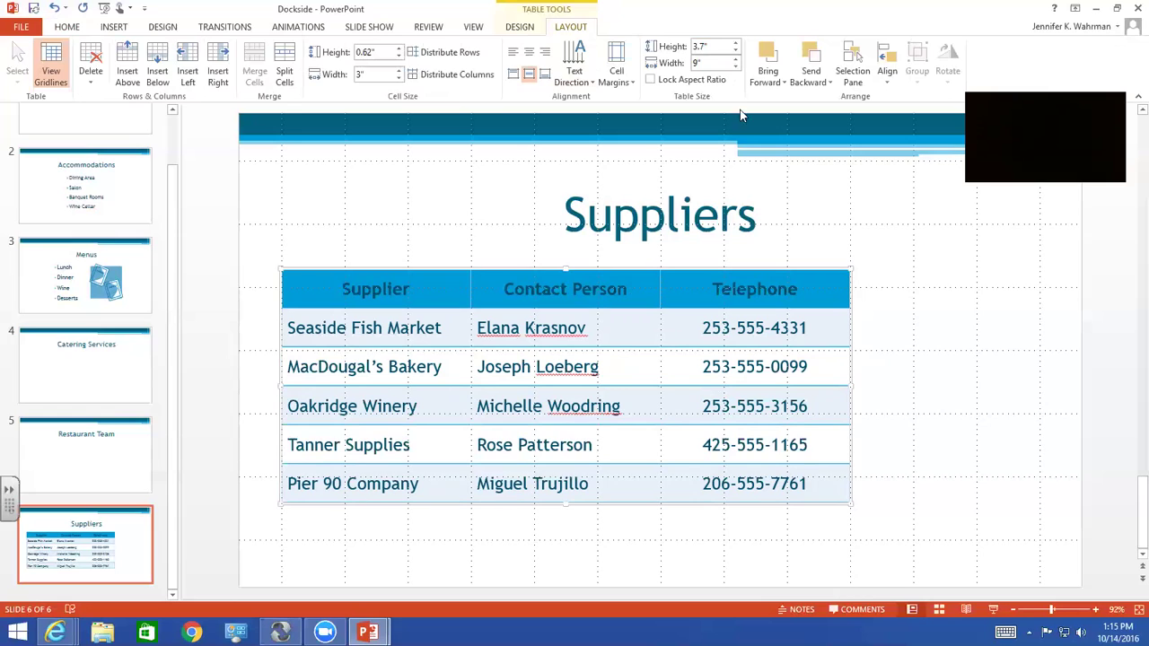
left_click(886, 84)
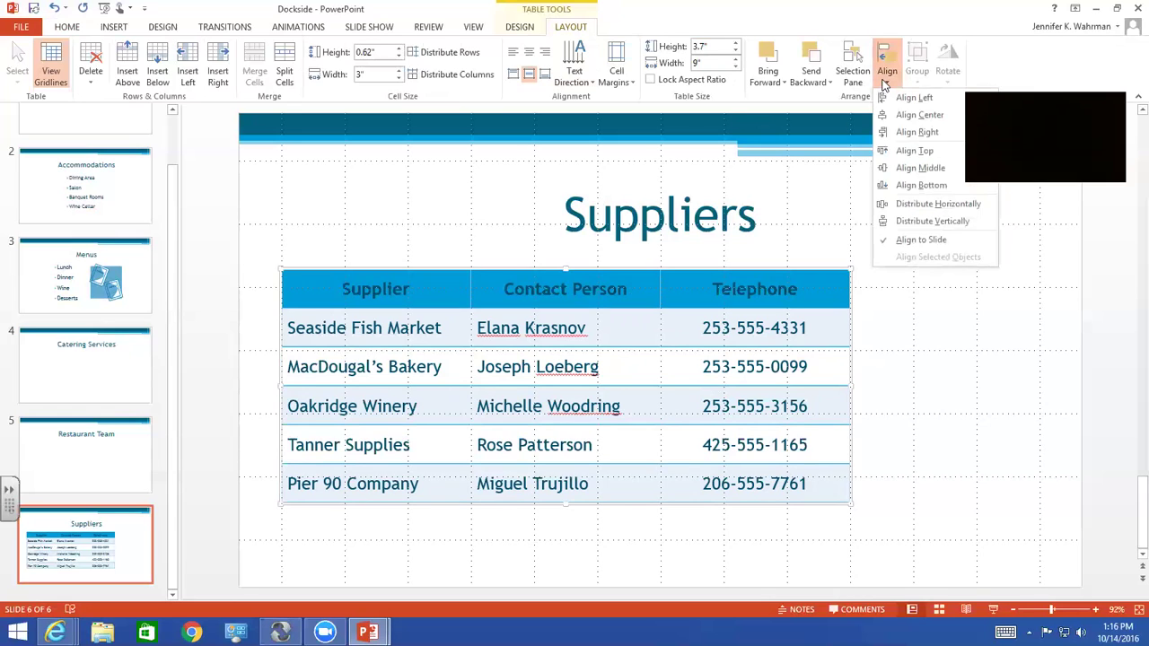
left_click(911, 205)
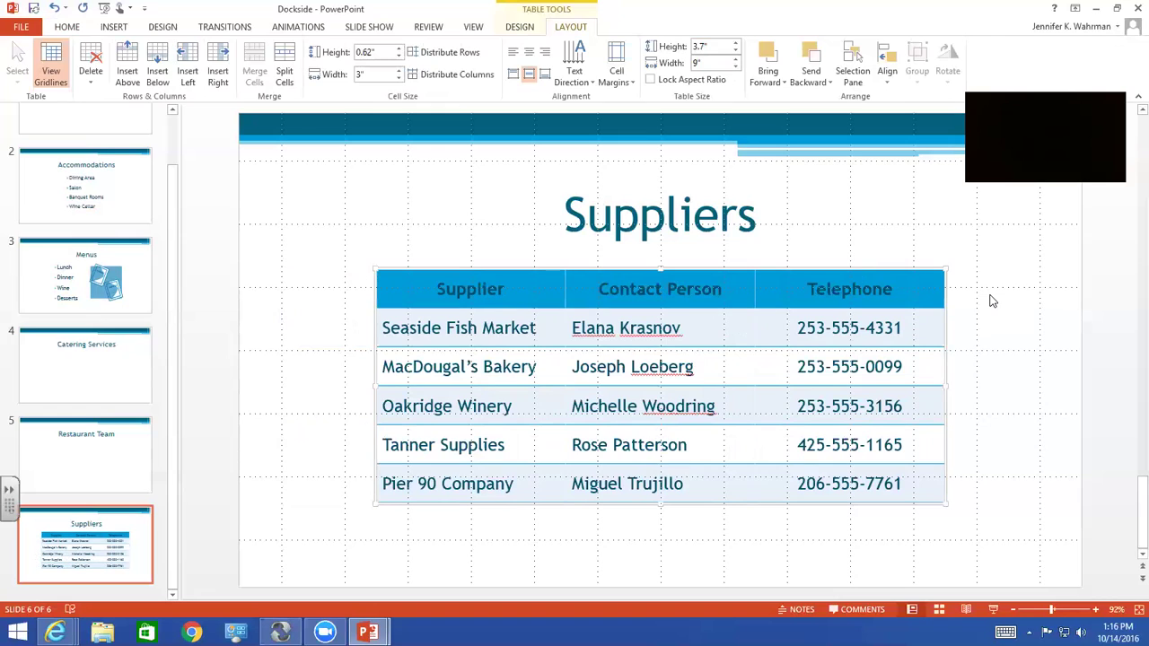
left_click(992, 300)
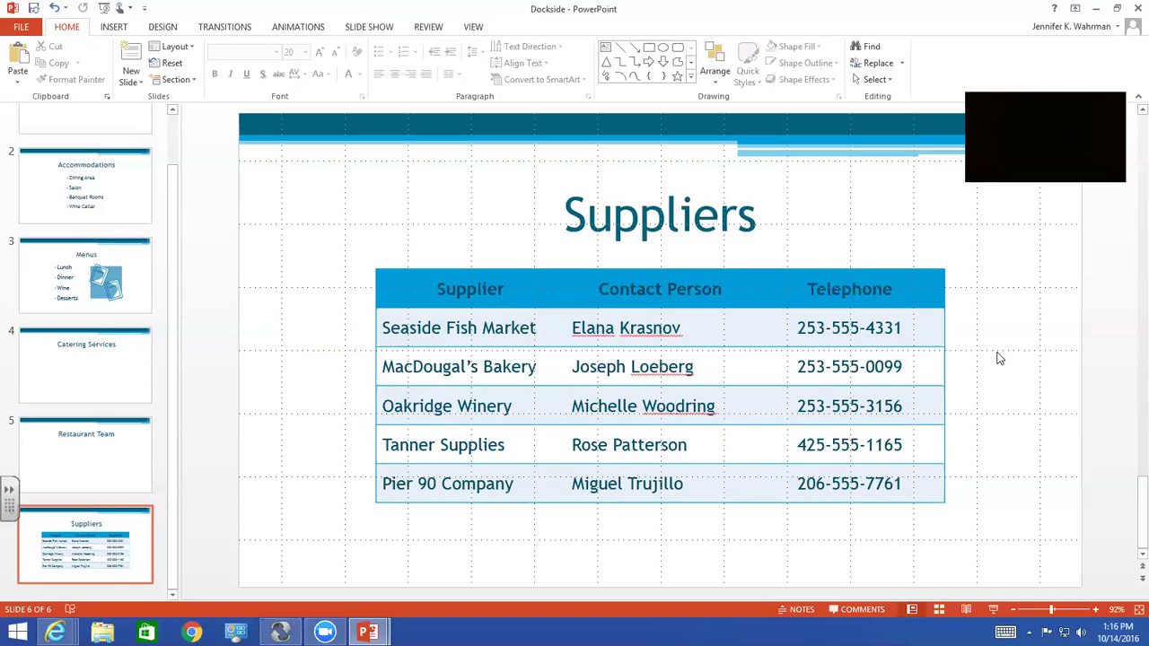
Hide the gridlines and go to the Catering Services slide, slide 4
left_click(438, 30)
left_click(471, 28)
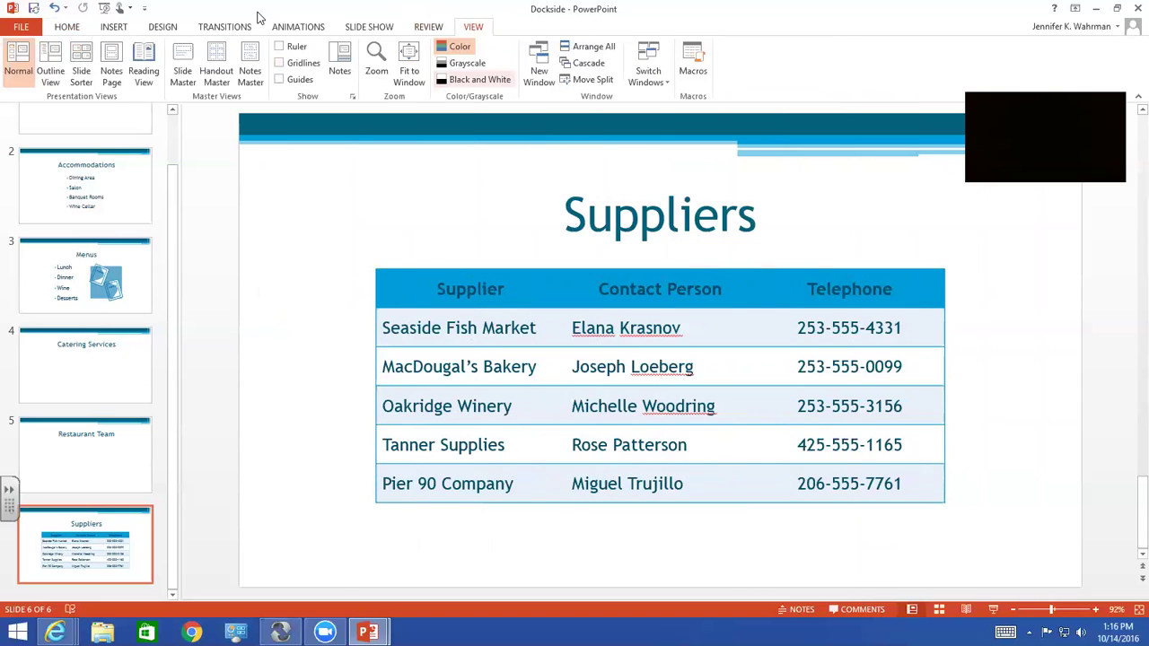
left_click(736, 364)
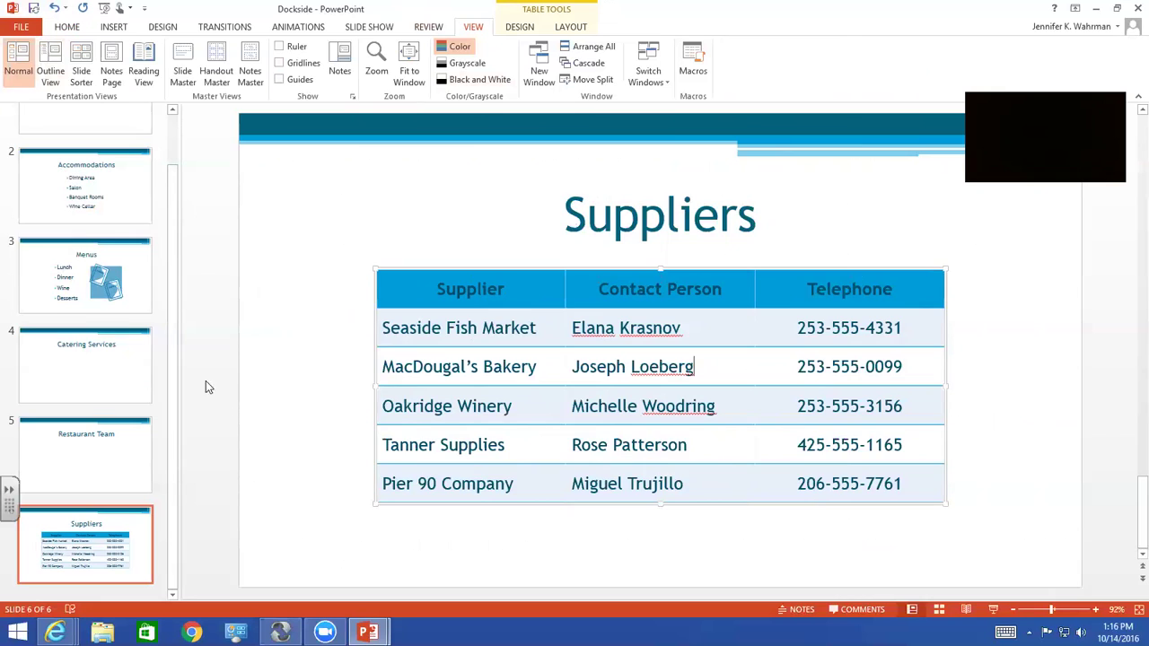
left_click(83, 363)
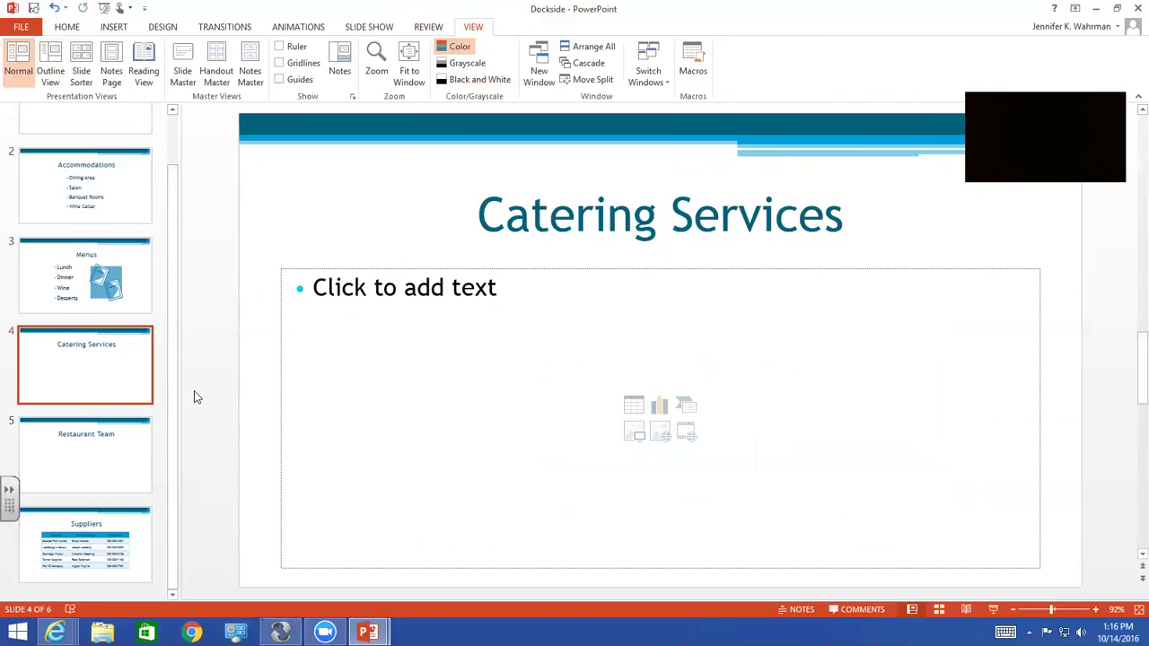